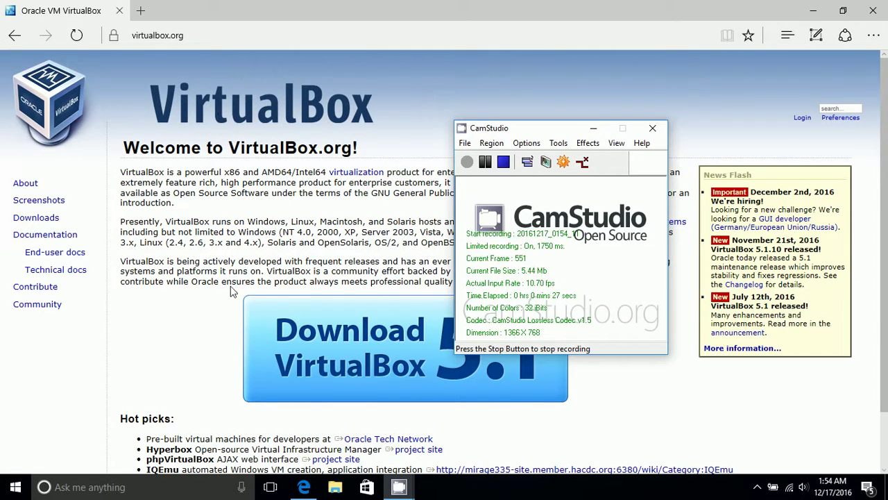
Switch from the VirtualBox.org page in Edge to File Explorer's Quick access view.
{"action": "left_click", "coordinate": [338, 487]}
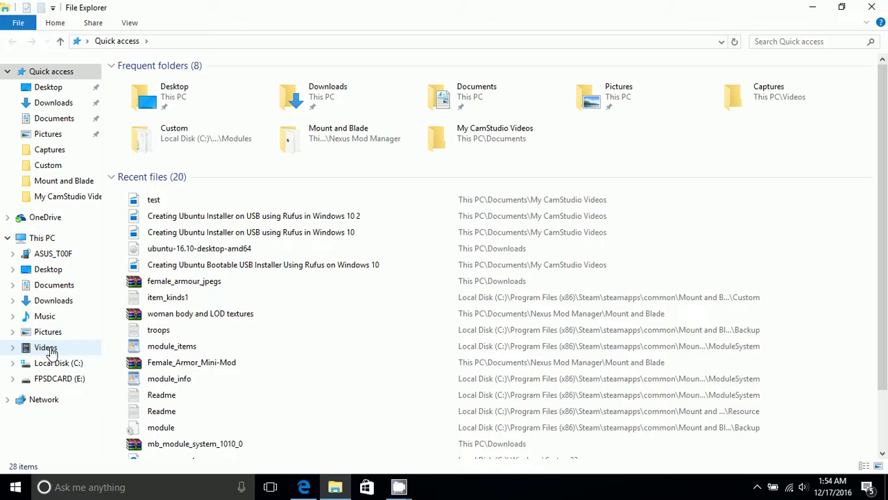
Run the VirtualBox-5.1.10-112026-Win installer from the Downloads folder.
{"action": "left_click", "coordinate": [55, 300]}
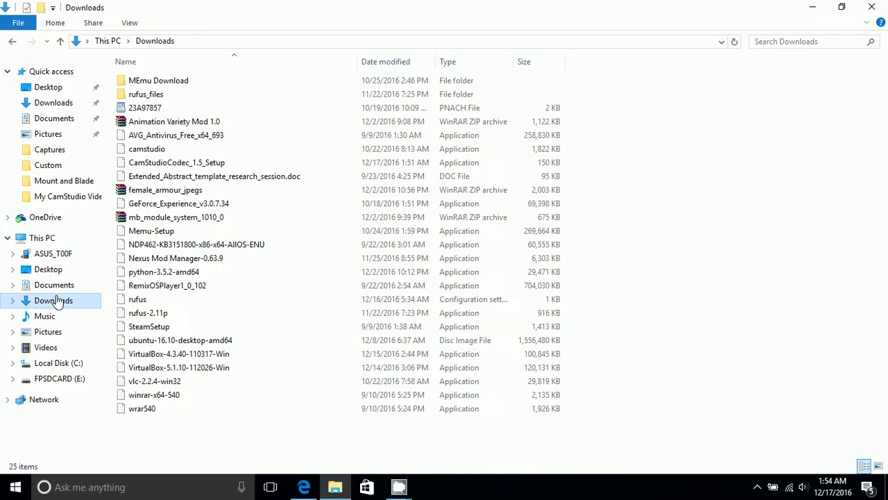
{"action": "left_click", "coordinate": [173, 370]}
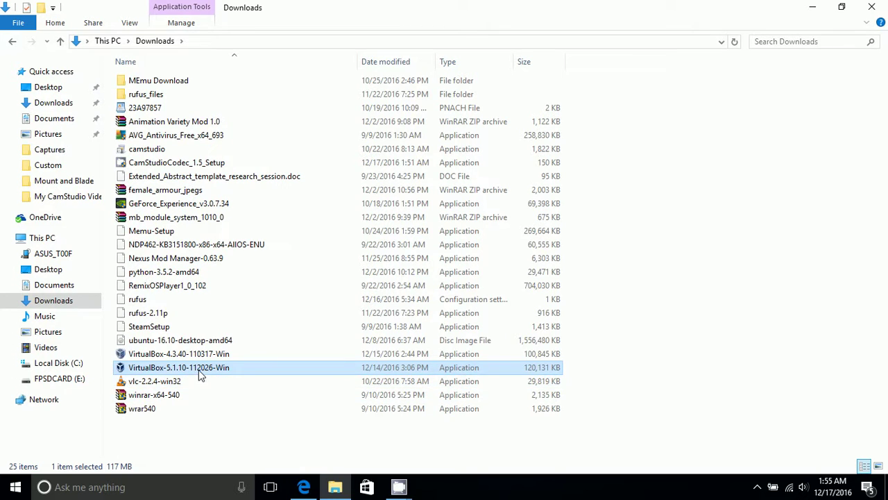
{"action": "double_click", "coordinate": [200, 371]}
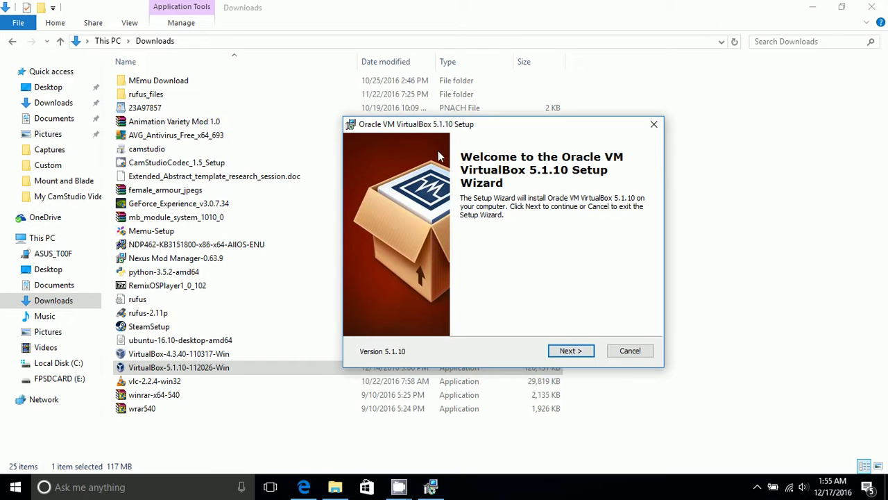
Move past the setup welcome page and keep the default feature selection.
{"action": "left_click_drag", "start_coordinate": [438, 132], "coordinate": [507, 114]}
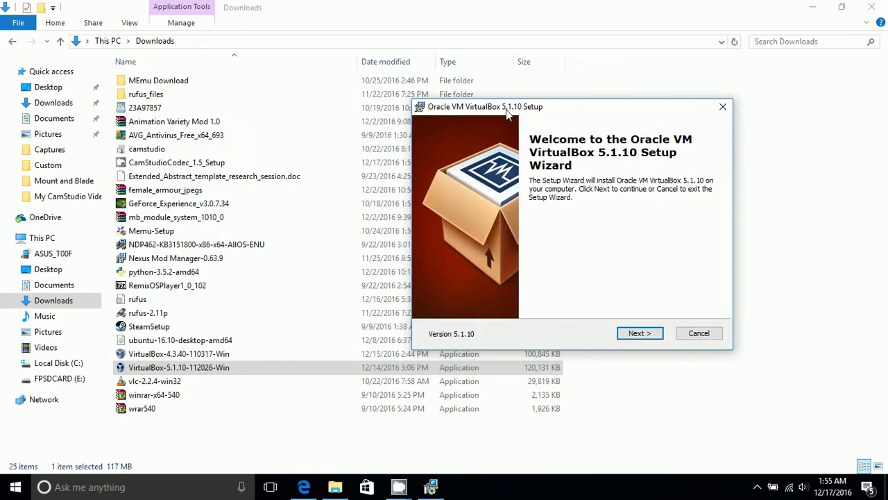
{"action": "left_click", "coordinate": [640, 334]}
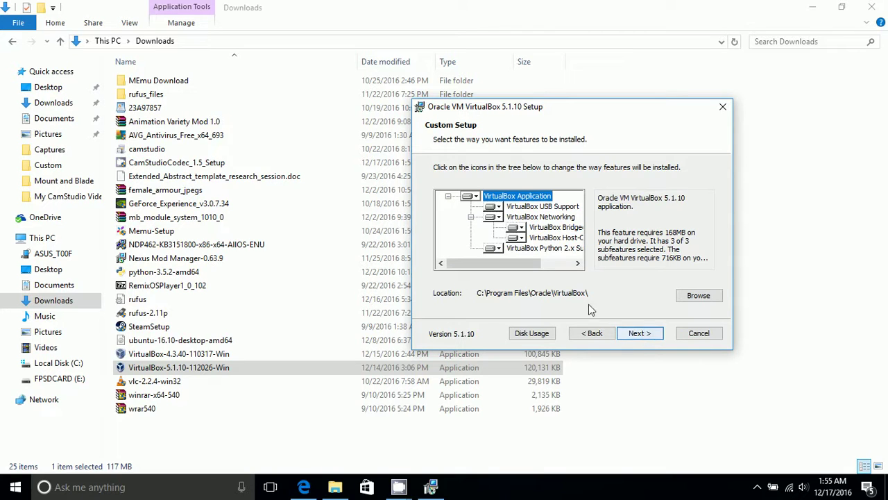
{"action": "mouse_move", "coordinate": [517, 264]}
{"action": "left_mouse_down"}
{"action": "mouse_move", "coordinate": [558, 269]}
{"action": "mouse_move", "coordinate": [508, 272]}
{"action": "left_mouse_up"}
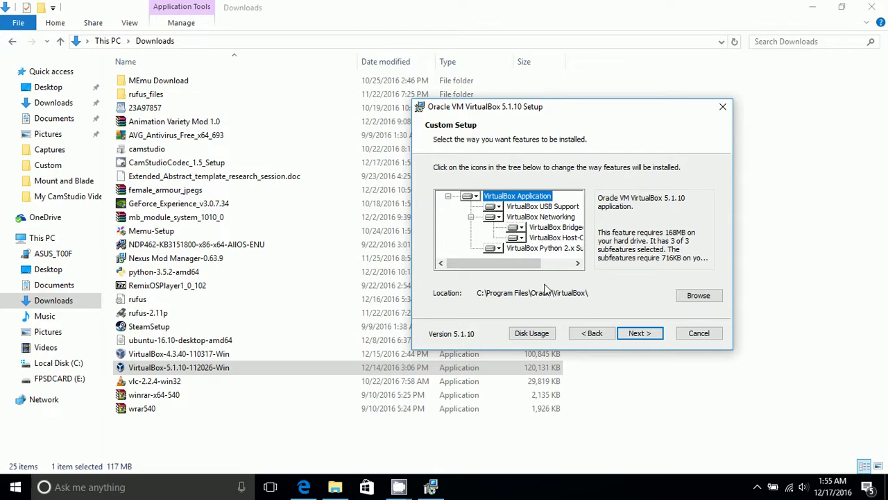
{"action": "left_click", "coordinate": [628, 335]}
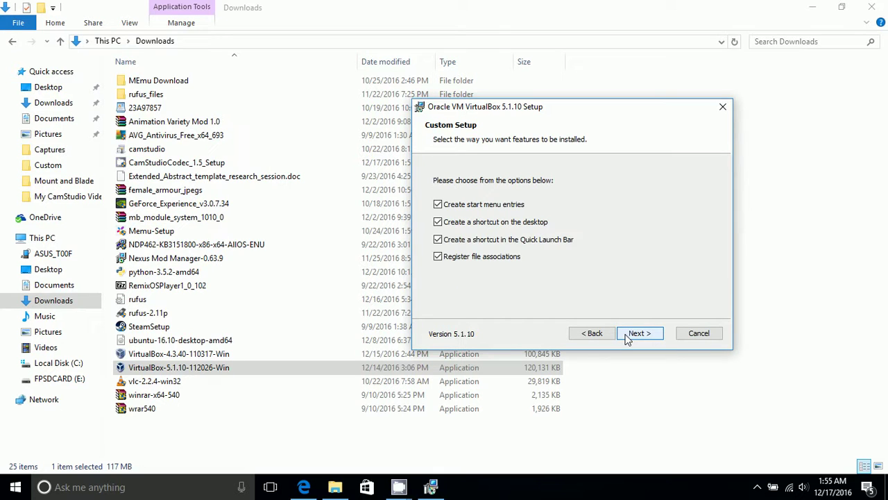
Skip Start menu entries and the desktop shortcut, then accept the network interfaces warning.
{"action": "left_click", "coordinate": [496, 208]}
{"action": "left_click", "coordinate": [502, 222]}
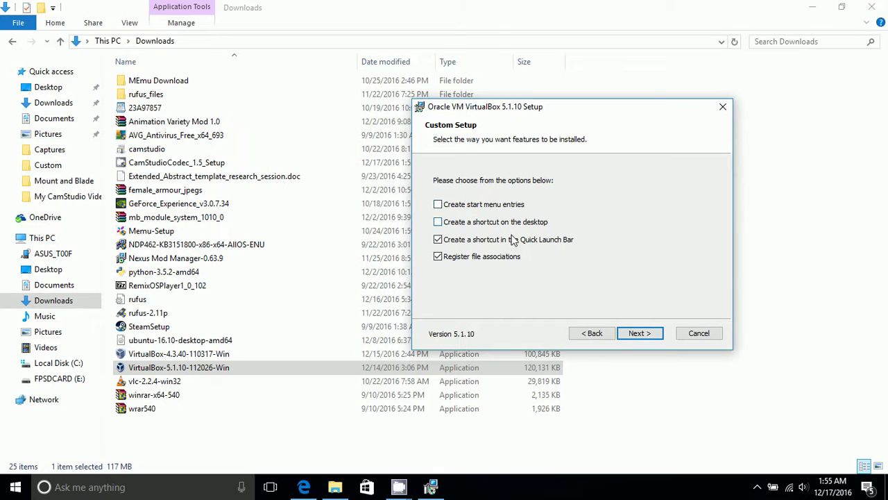
{"action": "left_click", "coordinate": [636, 333]}
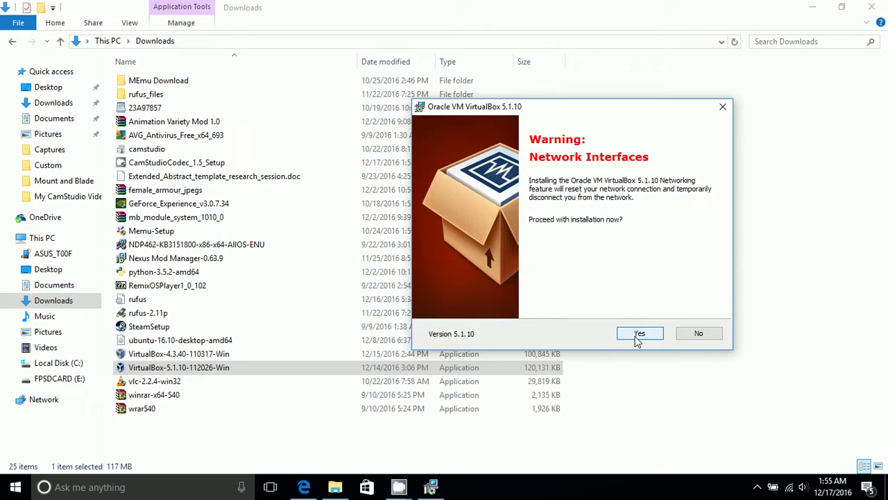
{"action": "left_click", "coordinate": [638, 338]}
Install VirtualBox 5.1.10 and finish setup with VirtualBox launching afterwards.
{"action": "left_click", "coordinate": [634, 335]}
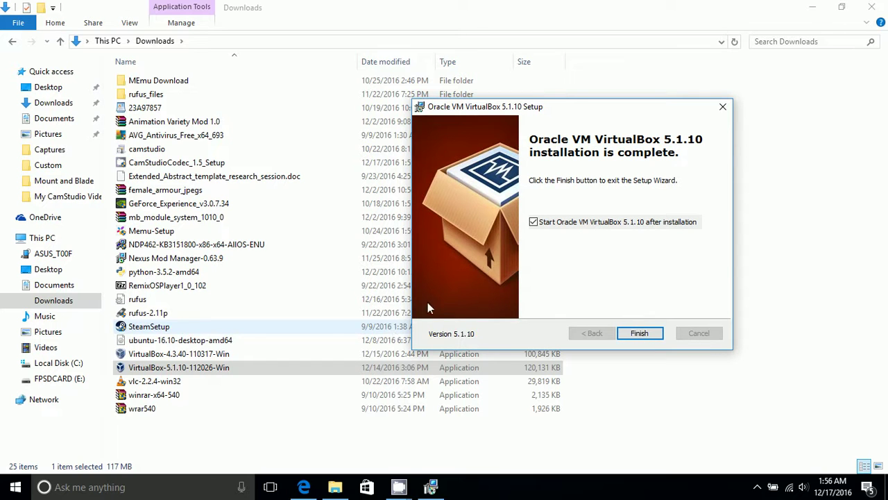
{"action": "left_click_drag", "start_coordinate": [547, 109], "coordinate": [429, 156]}
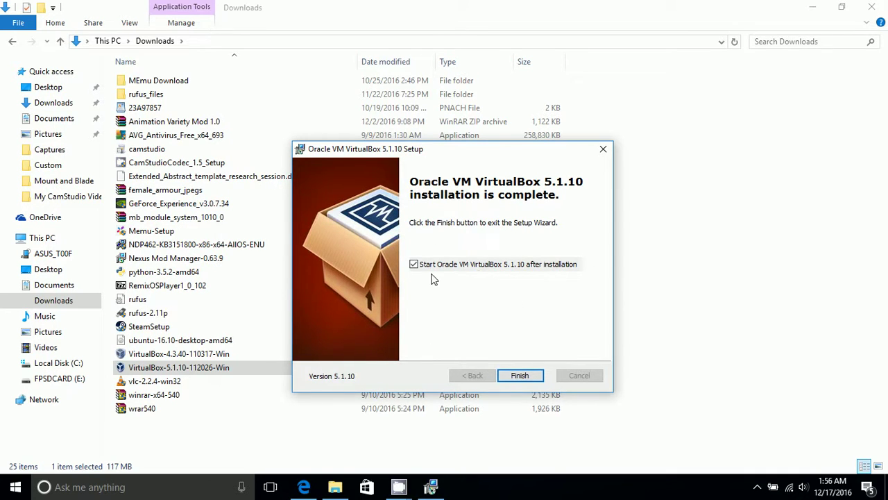
{"action": "left_click", "coordinate": [520, 377]}
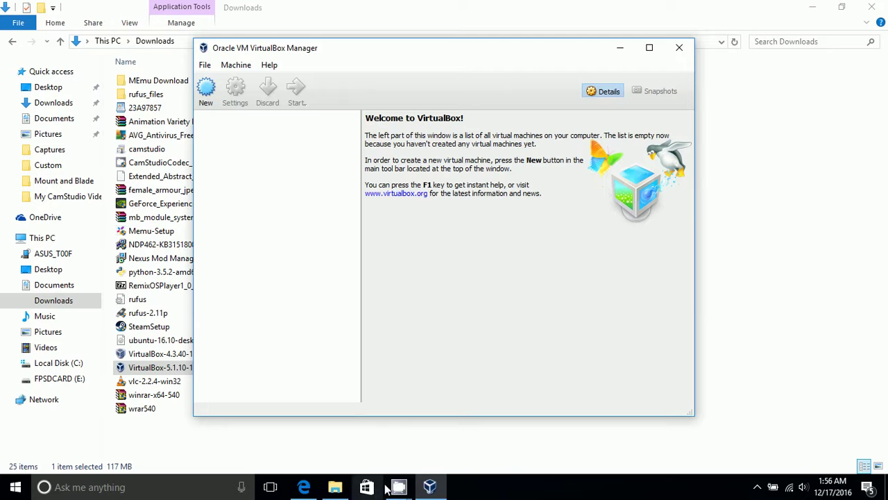
Bring the CamStudio recorder window in front of the empty VirtualBox Manager.
{"action": "mouse_move", "coordinate": [406, 488]}
{"action": "mouse_move", "coordinate": [379, 459]}
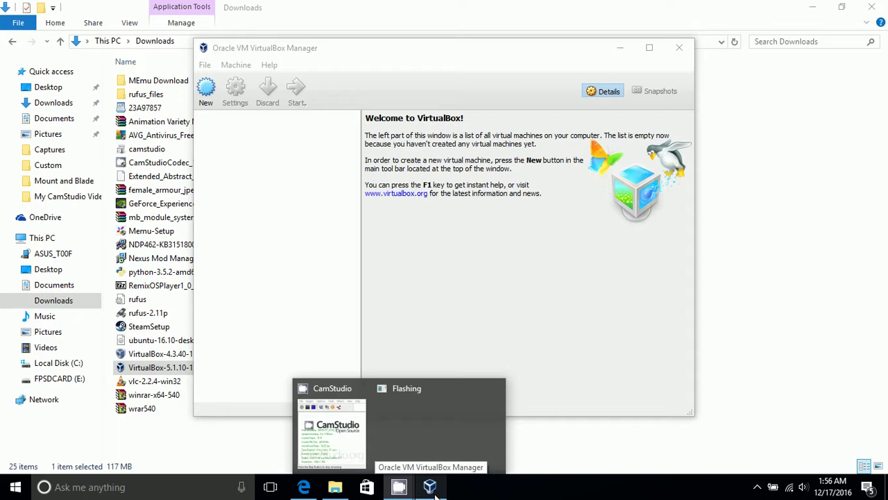
{"action": "left_click", "coordinate": [347, 437]}
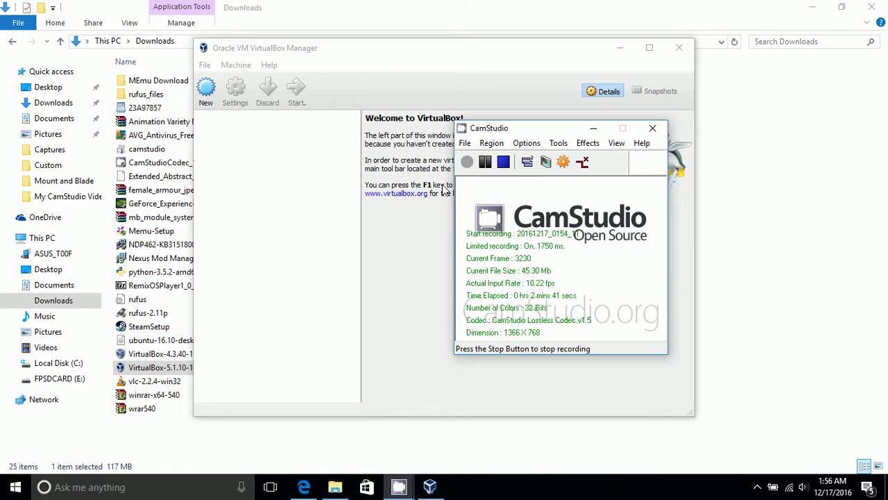
Close VirtualBox Manager, File Explorer and Edge, then open and dismiss the Start menu.
{"action": "left_click", "coordinate": [671, 49]}
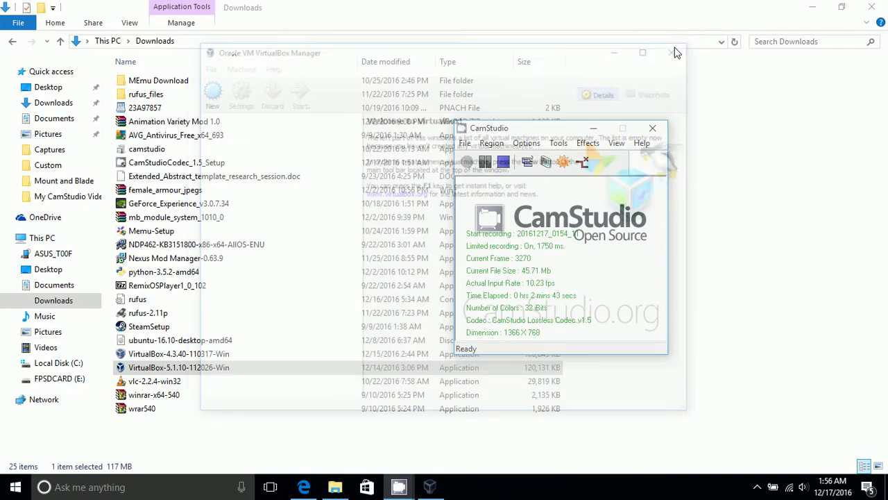
{"action": "left_click", "coordinate": [869, 10]}
{"action": "left_click", "coordinate": [869, 9]}
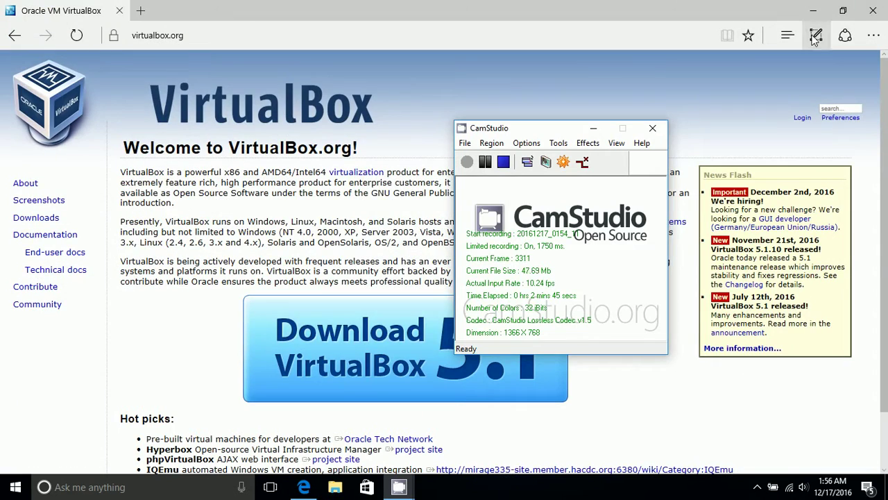
{"action": "left_click", "coordinate": [871, 8]}
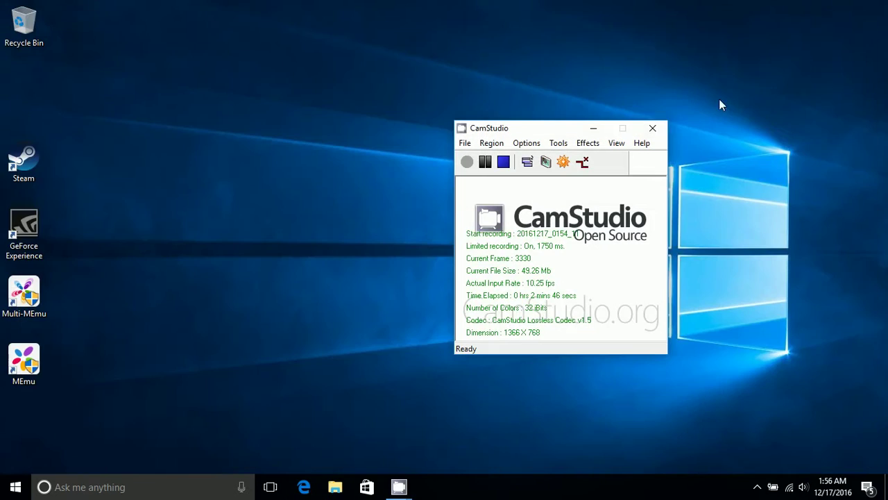
{"action": "left_click", "coordinate": [16, 486]}
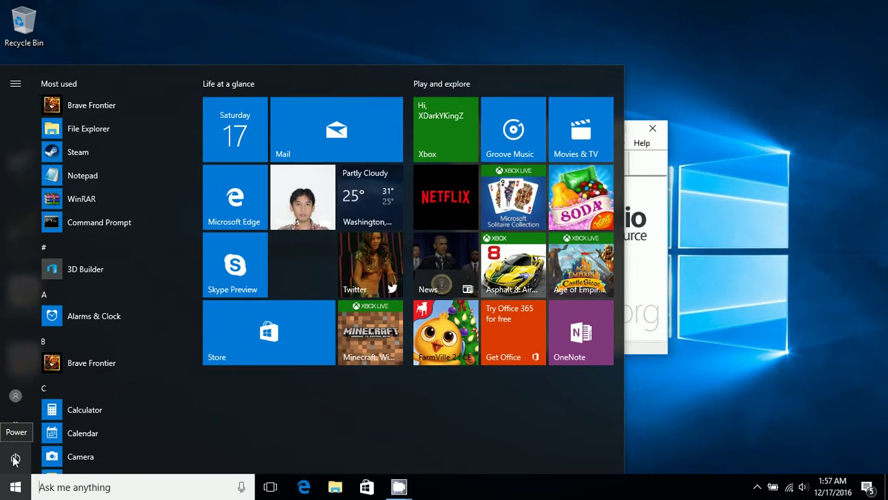
{"action": "left_click", "coordinate": [716, 346]}
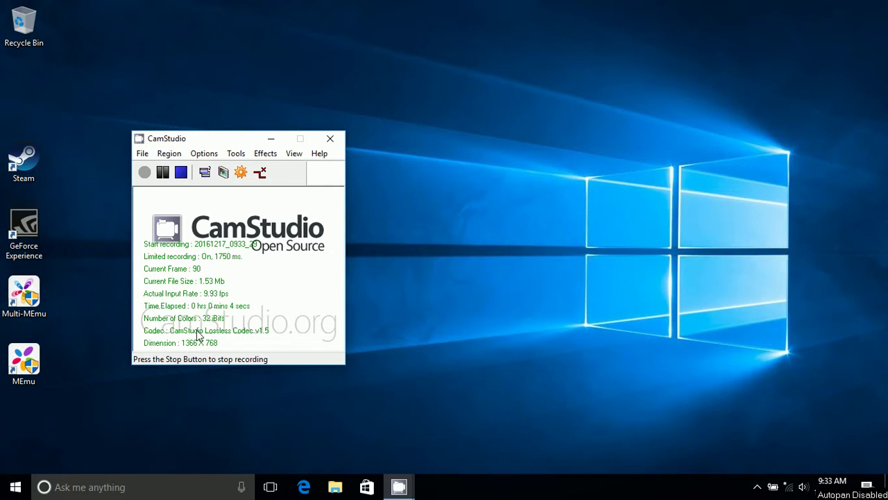
Review CamStudio's video options, left at Lossless Codec v1.5, quality 70, then open Start.
{"action": "left_click", "coordinate": [202, 153]}
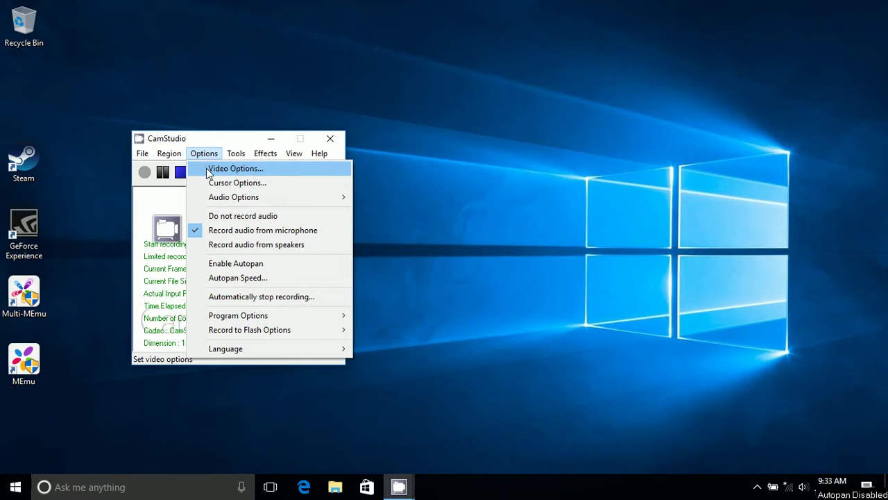
{"action": "left_click", "coordinate": [210, 169]}
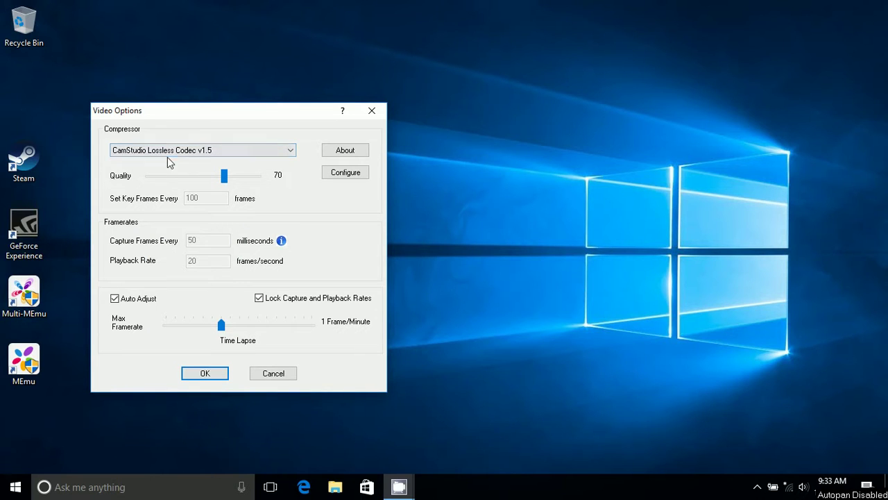
{"action": "left_click", "coordinate": [371, 112]}
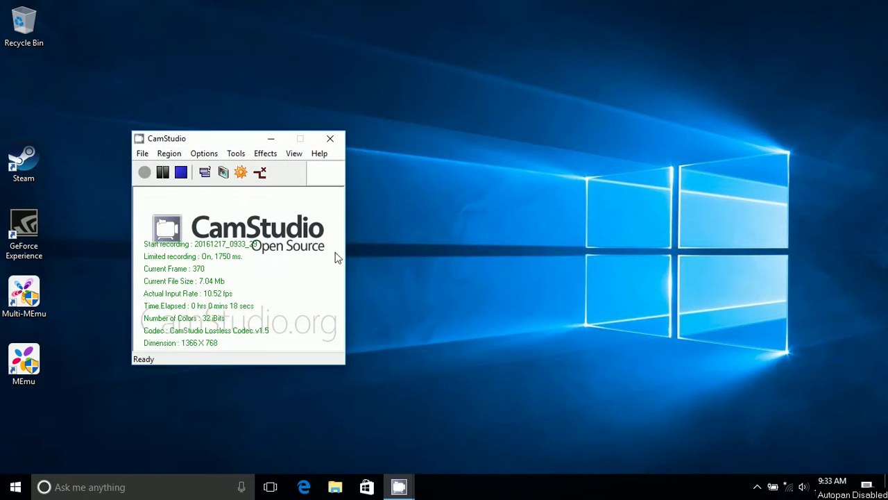
{"action": "left_click", "coordinate": [17, 487]}
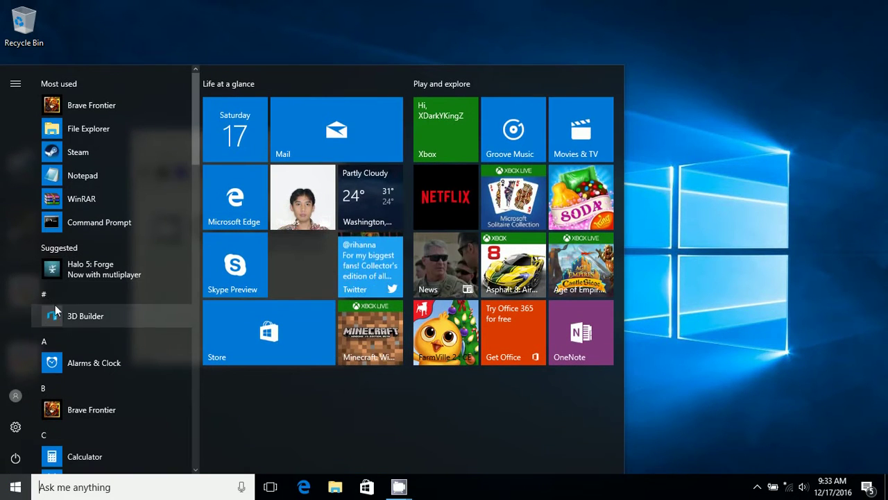
Search the Start menu for 'virtualbox', then replace the search with 'orac'.
{"action": "type", "text": "virt"}
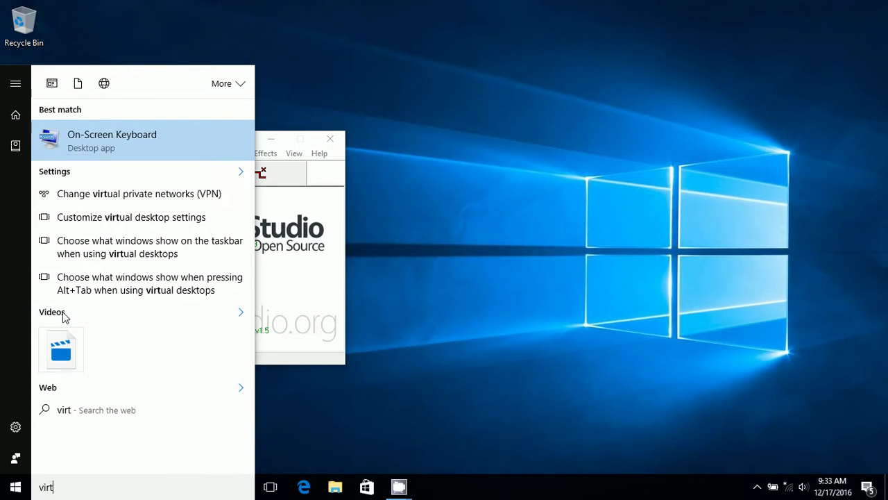
{"action": "type", "text": "ua"}
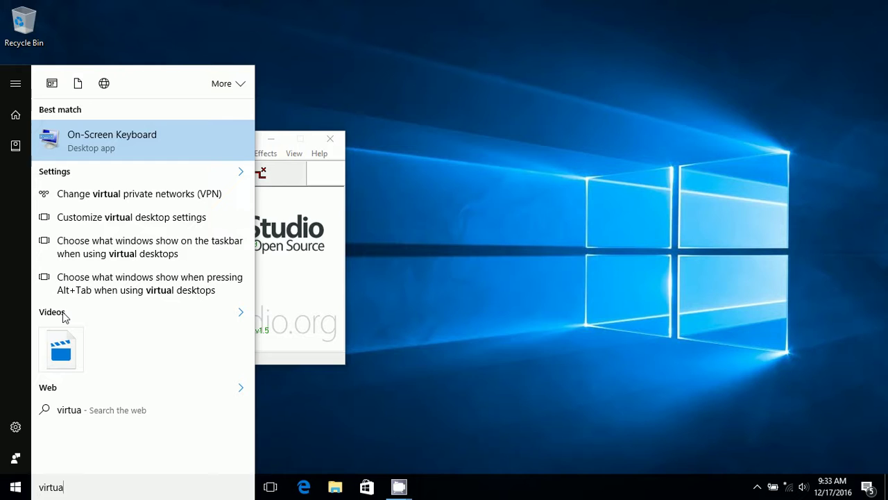
{"action": "type", "text": "l"}
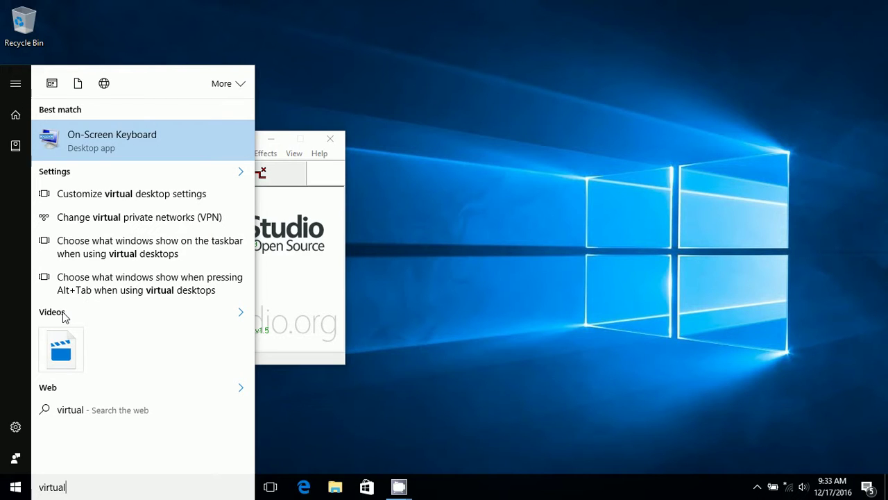
{"action": "type", "text": "b"}
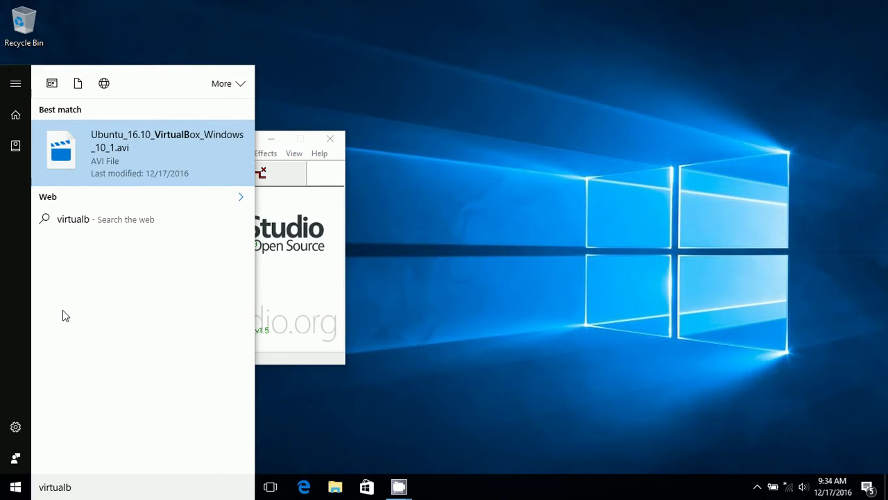
{"action": "type", "text": "ox"}
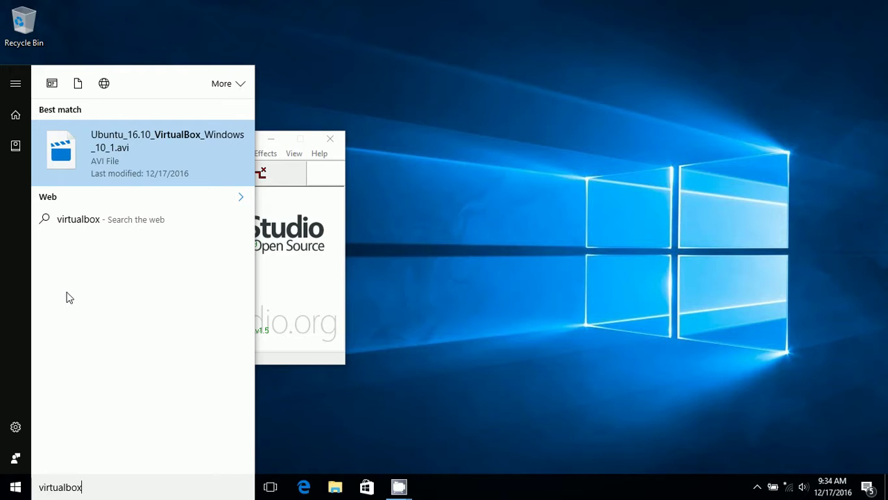
{"action": "key", "text": "BackSpace"}
{"action": "key", "text": "BackSpace"}
{"action": "key", "text": "BackSpace"}
{"action": "key", "text": "BackSpace"}
{"action": "key", "text": "BackSpace"}
{"action": "key", "text": "BackSpace"}
{"action": "key", "text": "BackSpace"}
{"action": "key", "text": "BackSpace"}
{"action": "key", "text": "BackSpace"}
{"action": "key", "text": "BackSpace"}
{"action": "type", "text": "o"}
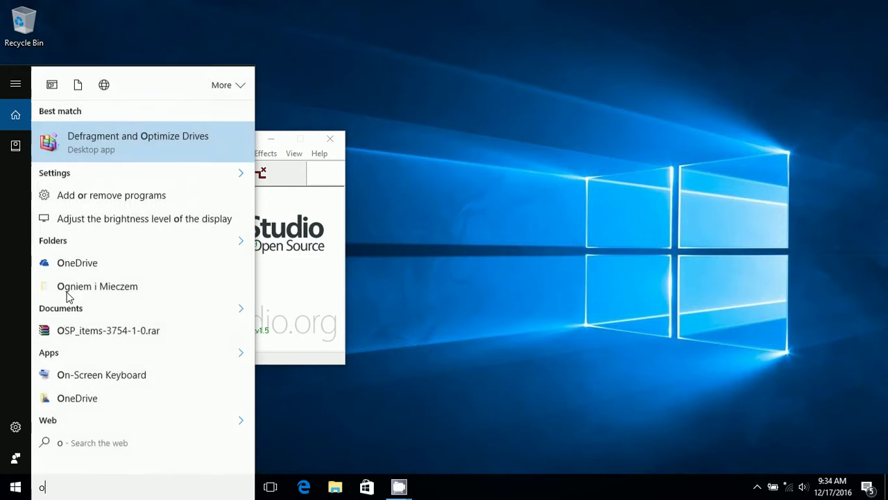
{"action": "type", "text": "racle"}
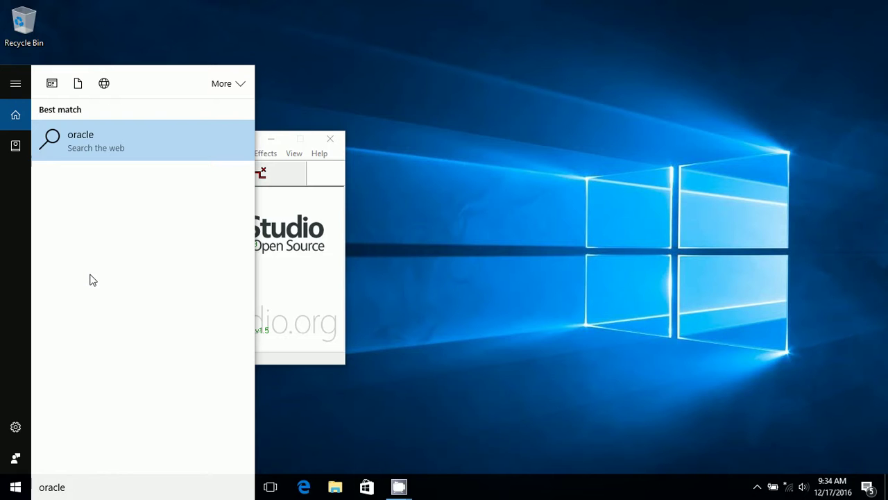
Scroll through the Start menu's installed app list looking for VirtualBox.
{"action": "left_click", "coordinate": [15, 487]}
{"action": "left_click", "coordinate": [16, 487]}
{"action": "left_click", "coordinate": [15, 487]}
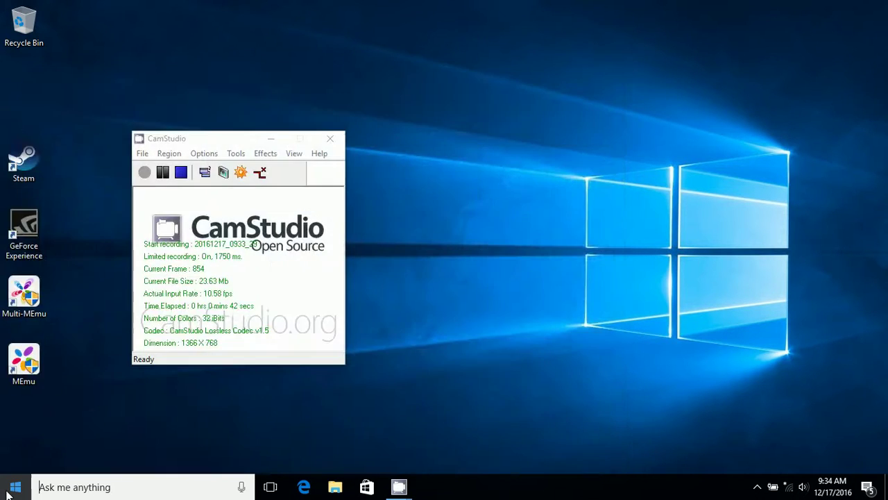
{"action": "left_click", "coordinate": [15, 486]}
{"action": "scroll", "coordinate": [130, 329], "scroll_direction": "down", "scroll_amount": 5}
{"action": "scroll", "coordinate": [133, 327], "scroll_direction": "down", "scroll_amount": 3}
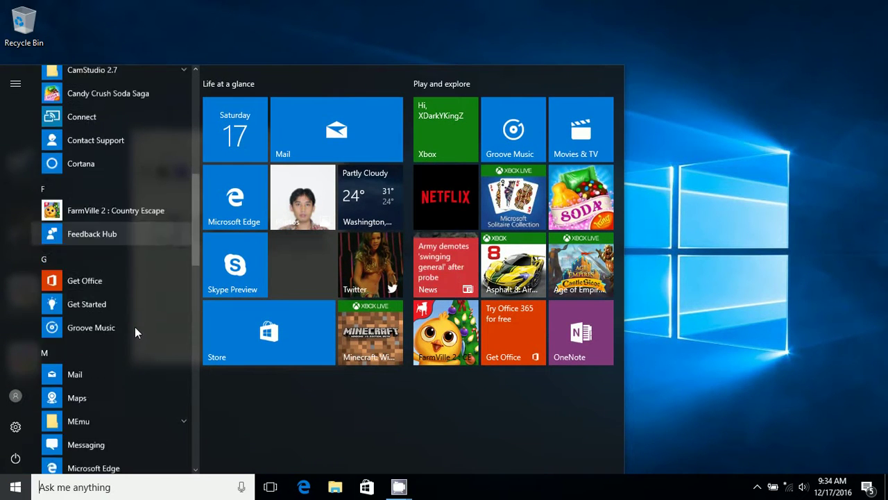
{"action": "scroll", "coordinate": [138, 326], "scroll_direction": "down", "scroll_amount": 6}
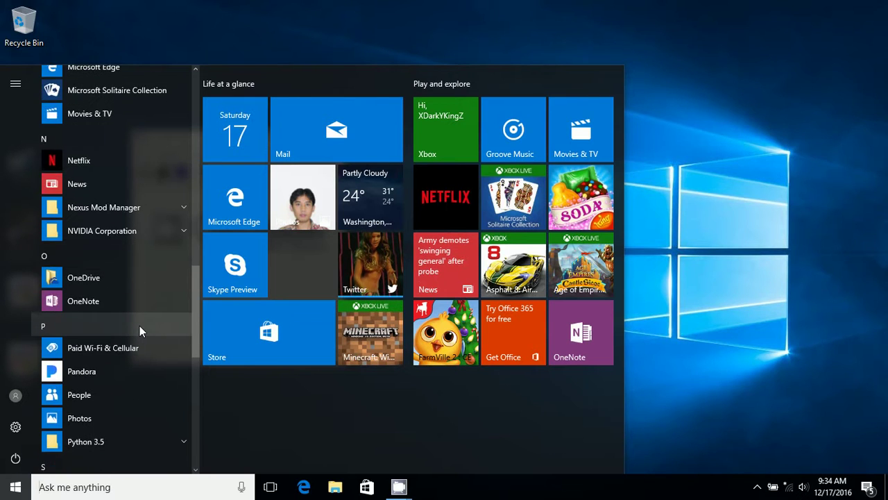
{"action": "scroll", "coordinate": [139, 326], "scroll_direction": "down", "scroll_amount": 5}
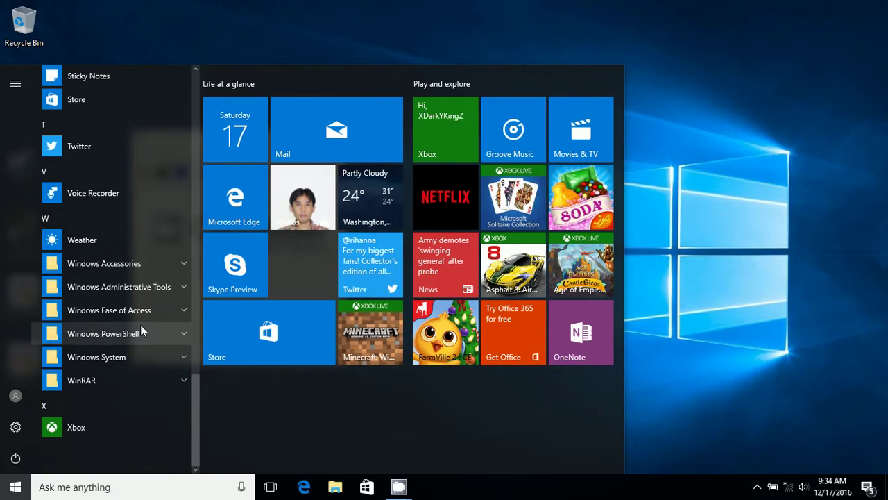
{"action": "scroll", "coordinate": [140, 324], "scroll_direction": "up", "scroll_amount": 4}
{"action": "scroll", "coordinate": [140, 324], "scroll_direction": "up", "scroll_amount": 4}
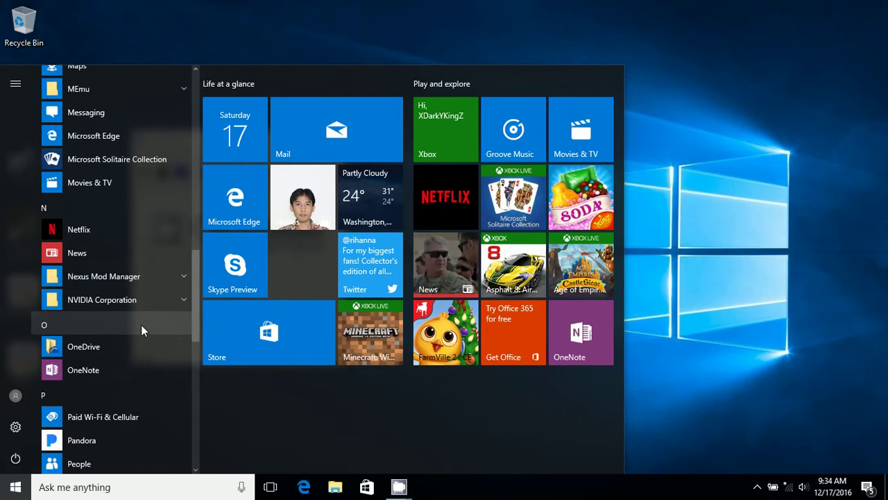
{"action": "scroll", "coordinate": [141, 324], "scroll_direction": "up", "scroll_amount": 2}
{"action": "scroll", "coordinate": [141, 325], "scroll_direction": "up", "scroll_amount": 4}
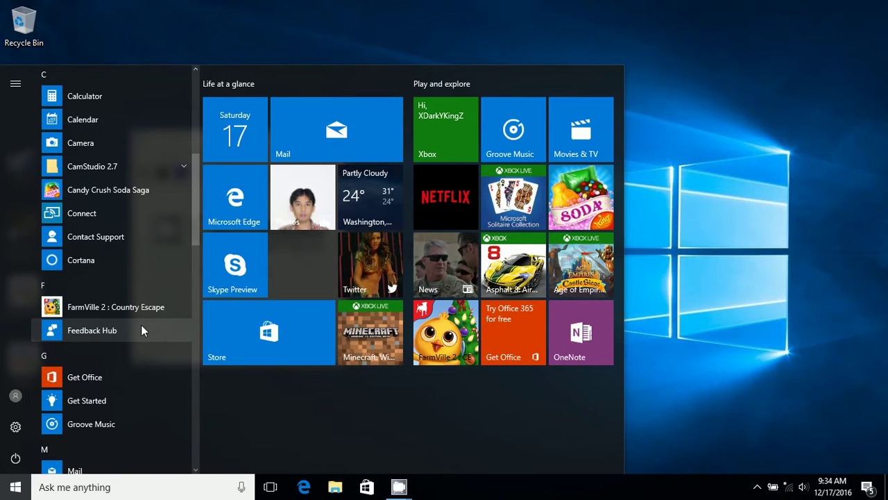
{"action": "scroll", "coordinate": [141, 325], "scroll_direction": "up", "scroll_amount": 3}
{"action": "scroll", "coordinate": [141, 325], "scroll_direction": "up", "scroll_amount": 3}
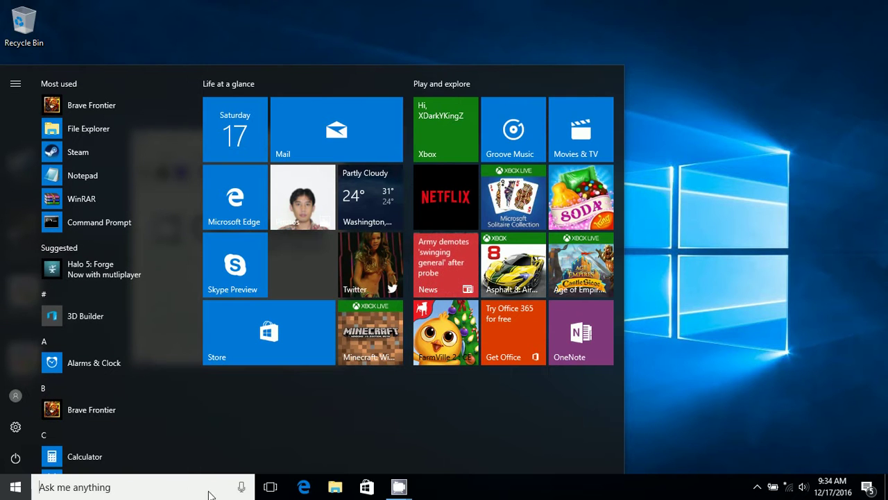
Launch VirtualBox from C:\Program Files\Oracle\VirtualBox in File Explorer.
{"action": "left_click", "coordinate": [334, 487]}
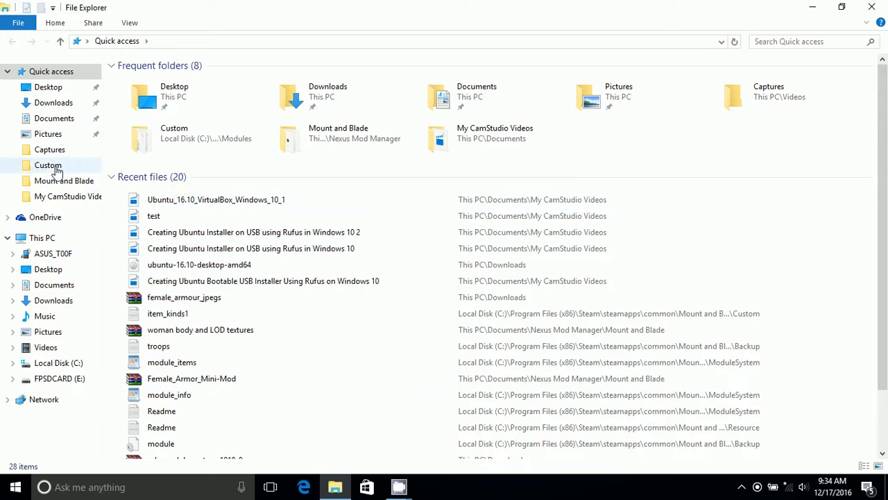
{"action": "left_click", "coordinate": [59, 365]}
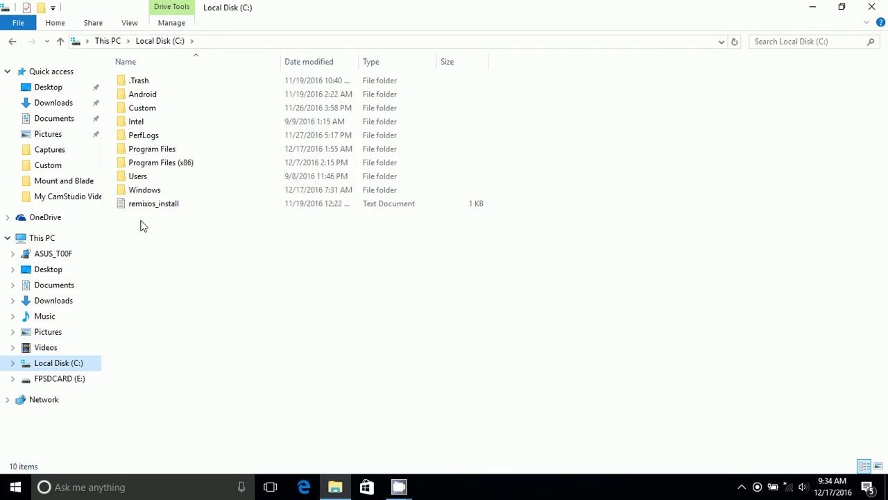
{"action": "double_click", "coordinate": [173, 150]}
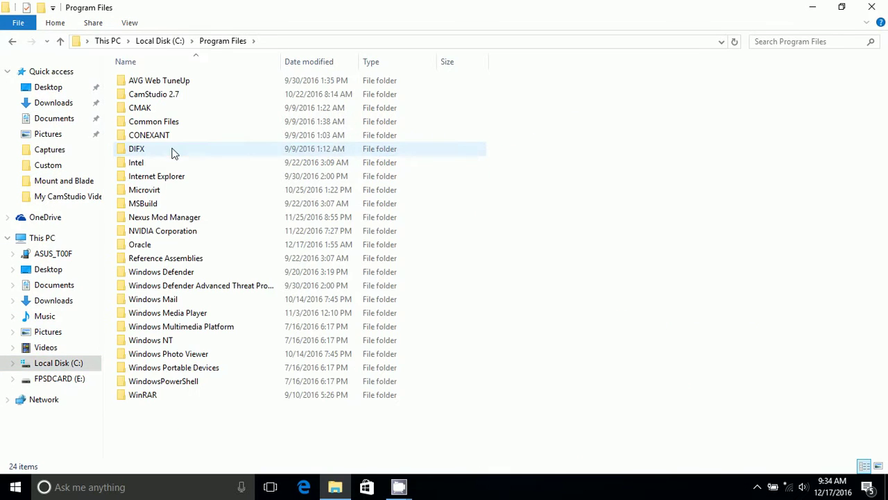
{"action": "double_click", "coordinate": [179, 249]}
{"action": "double_click", "coordinate": [154, 83]}
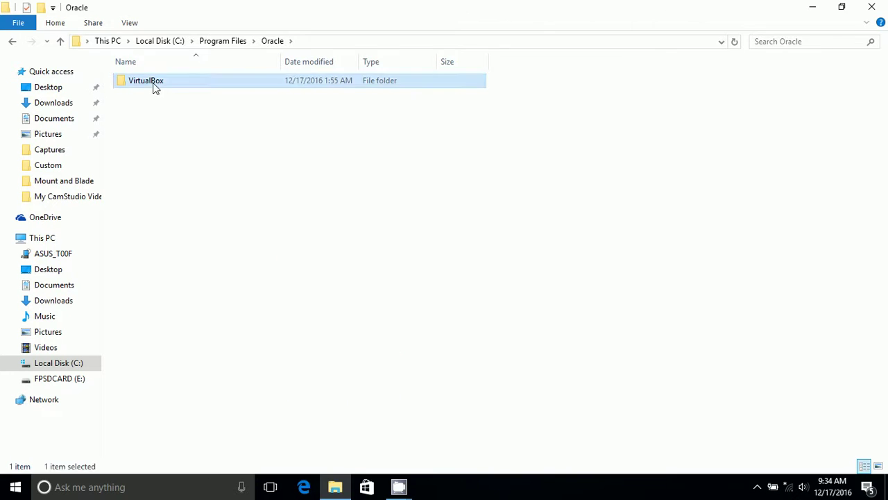
{"action": "scroll", "coordinate": [221, 182], "scroll_direction": "down", "scroll_amount": 4}
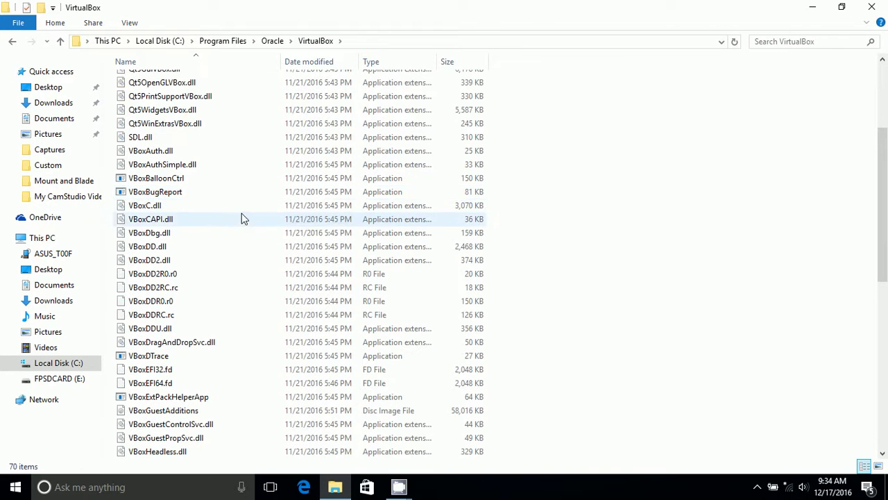
{"action": "scroll", "coordinate": [242, 218], "scroll_direction": "down", "scroll_amount": 3}
{"action": "scroll", "coordinate": [256, 222], "scroll_direction": "down", "scroll_amount": 4}
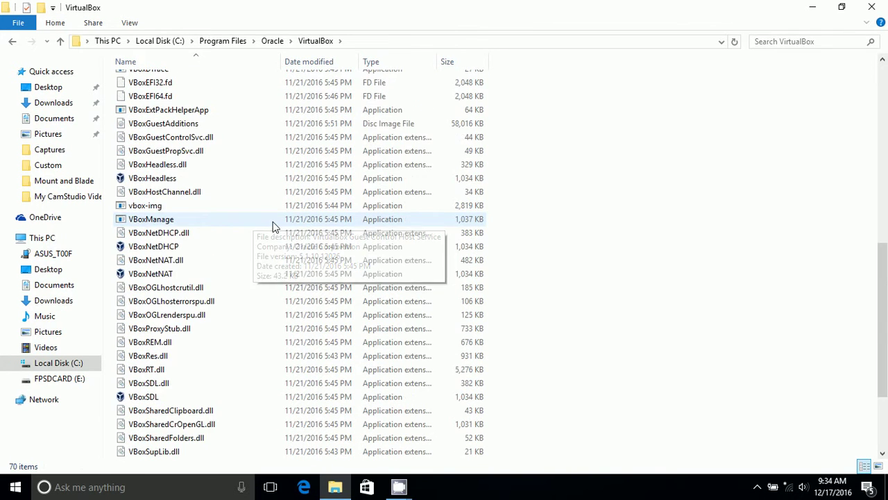
{"action": "scroll", "coordinate": [274, 224], "scroll_direction": "down", "scroll_amount": 1}
{"action": "scroll", "coordinate": [184, 338], "scroll_direction": "down", "scroll_amount": 2}
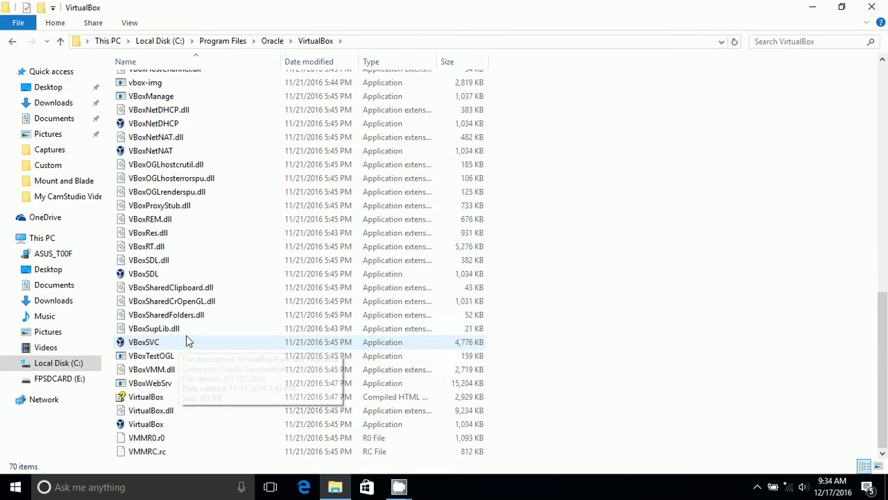
{"action": "left_click", "coordinate": [152, 426]}
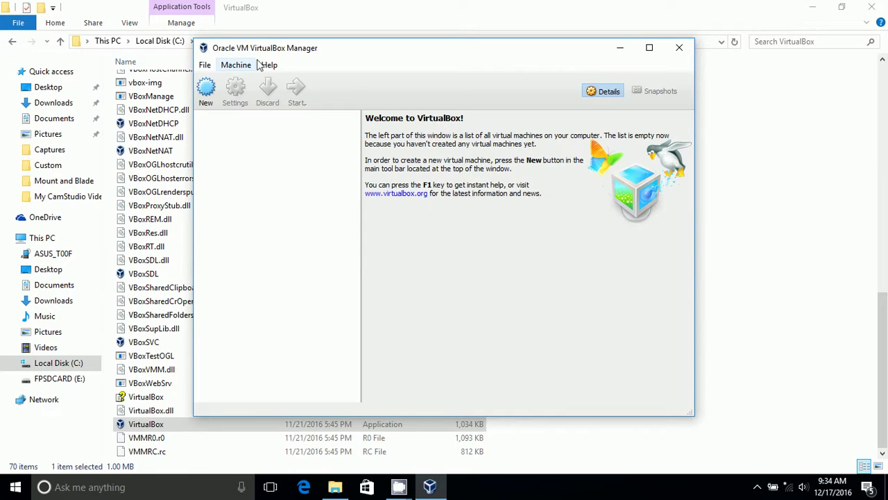
Create a new VM named Ubuntu_16.10, type Linux, version Ubuntu (64-bit).
{"action": "left_click", "coordinate": [210, 97]}
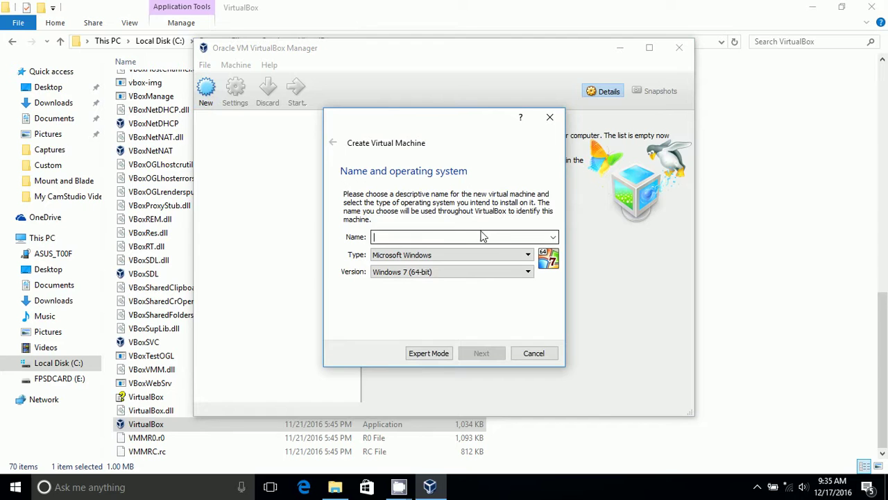
{"action": "type", "text": "Ubuntu_16.10"}
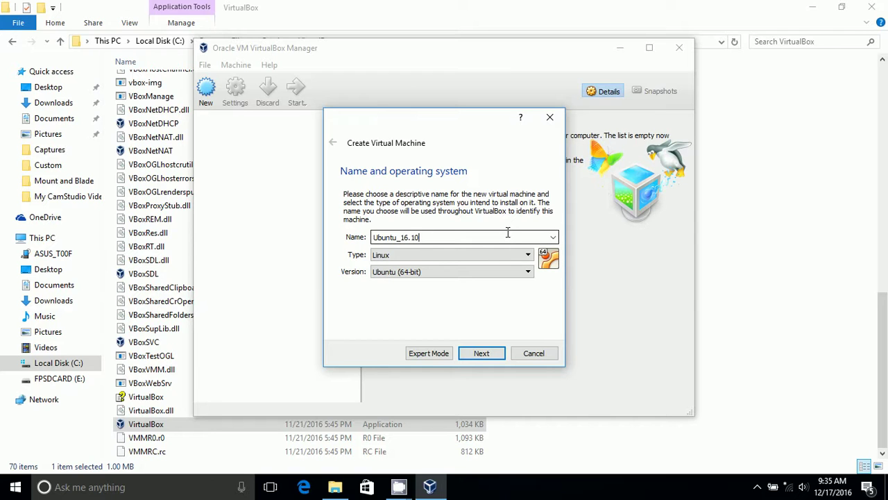
{"action": "left_click", "coordinate": [487, 255]}
{"action": "left_click", "coordinate": [491, 257]}
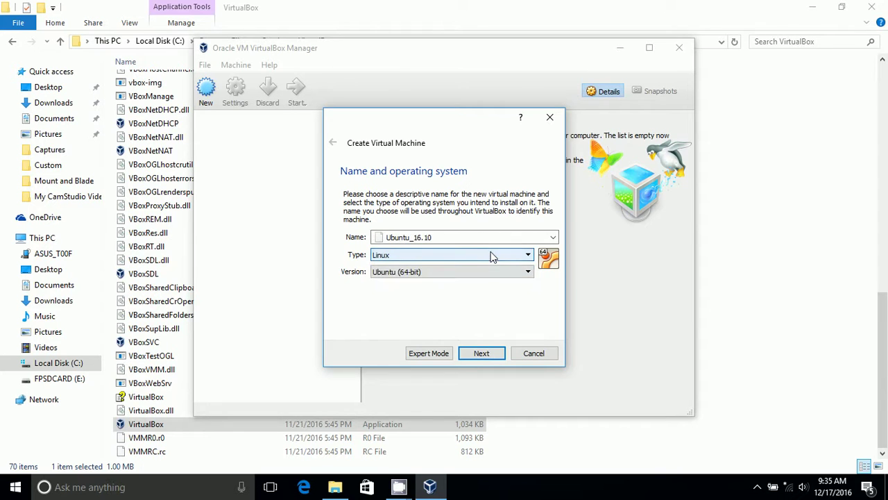
{"action": "left_click", "coordinate": [486, 275]}
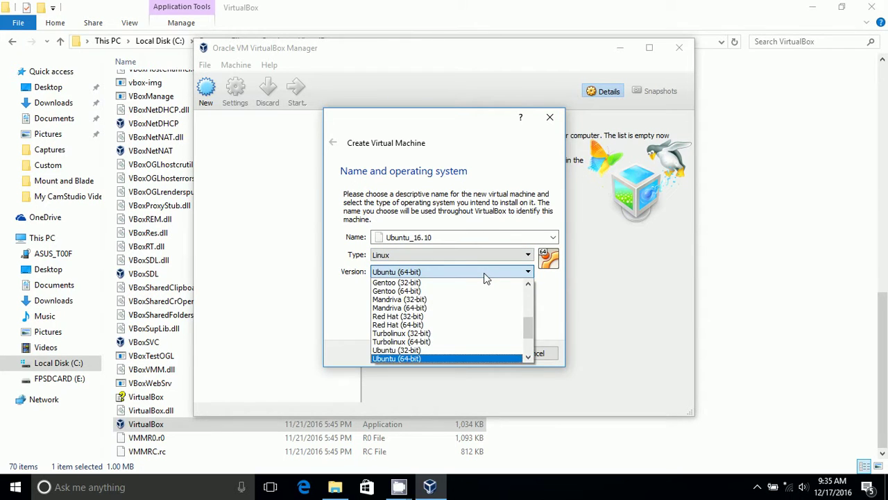
{"action": "left_click", "coordinate": [486, 275]}
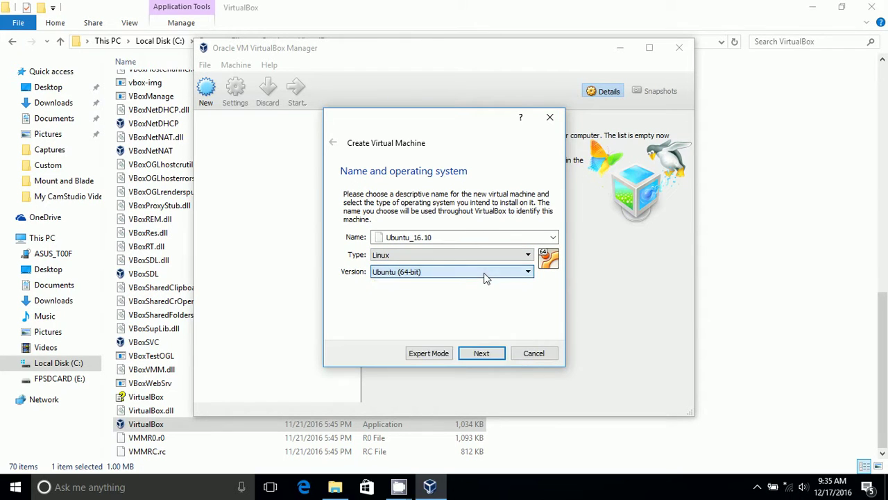
{"action": "left_click", "coordinate": [481, 353]}
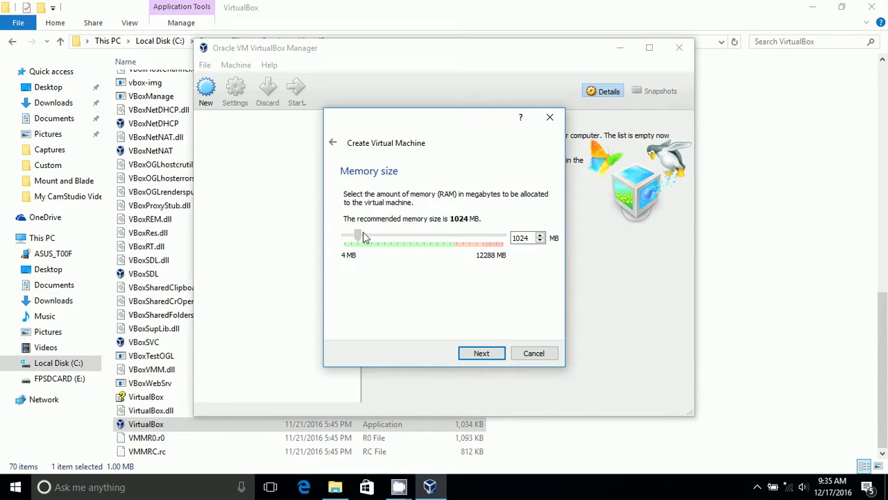
Allocate 4096 MB of memory to Ubuntu_16.10 and continue to the Hard disk page.
{"action": "left_click_drag", "start_coordinate": [379, 237], "coordinate": [388, 240]}
{"action": "left_click_drag", "start_coordinate": [386, 235], "coordinate": [399, 240]}
{"action": "left_click", "coordinate": [483, 353]}
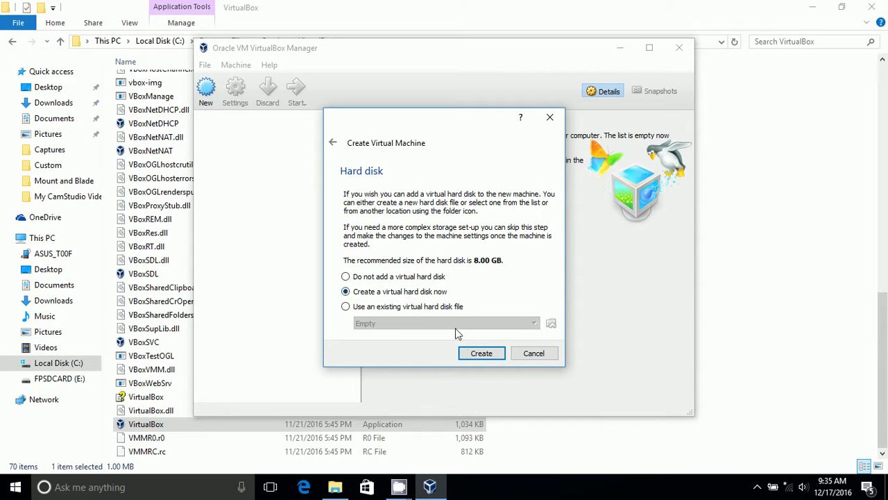
Create a new dynamically allocated VDI hard disk sized 20 GB for Ubuntu_16.10.
{"action": "left_click", "coordinate": [485, 354]}
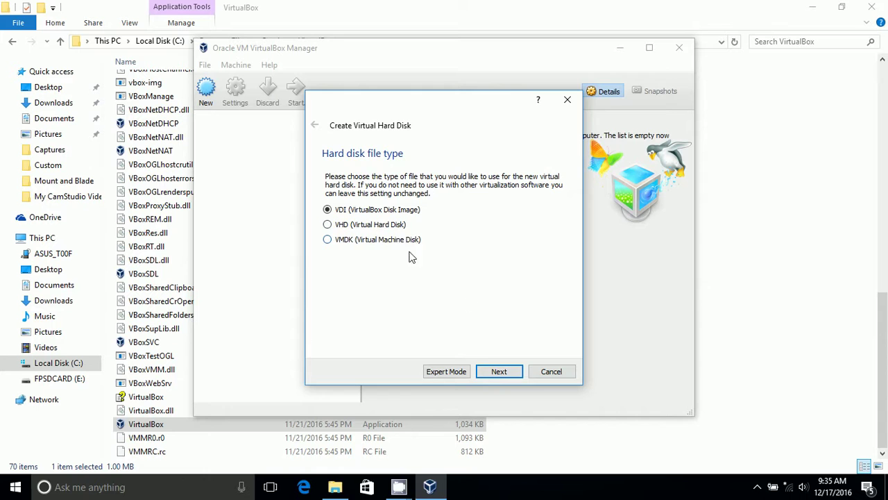
{"action": "left_click", "coordinate": [500, 373]}
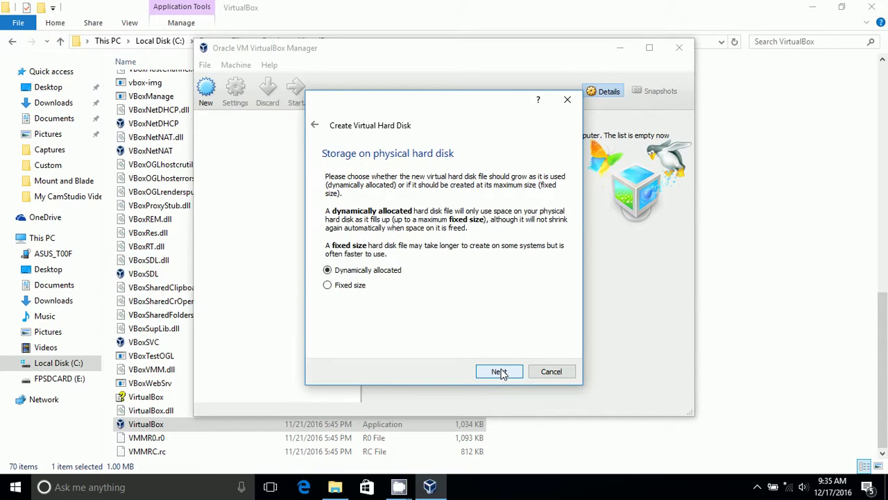
{"action": "left_click", "coordinate": [501, 373]}
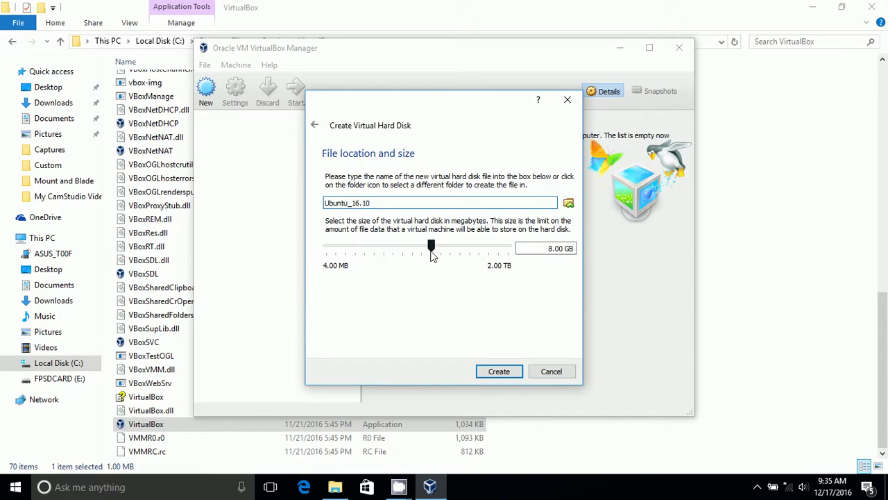
{"action": "left_click_drag", "start_coordinate": [431, 250], "coordinate": [445, 250]}
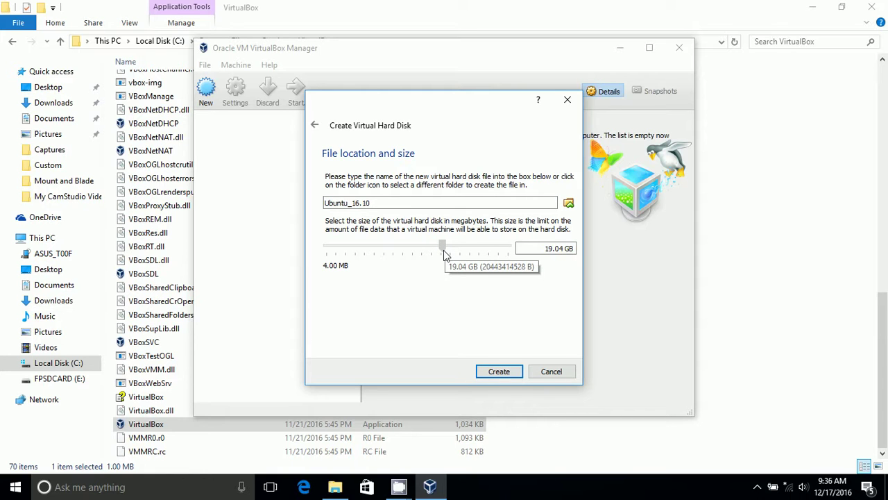
{"action": "left_click_drag", "start_coordinate": [444, 251], "coordinate": [445, 251]}
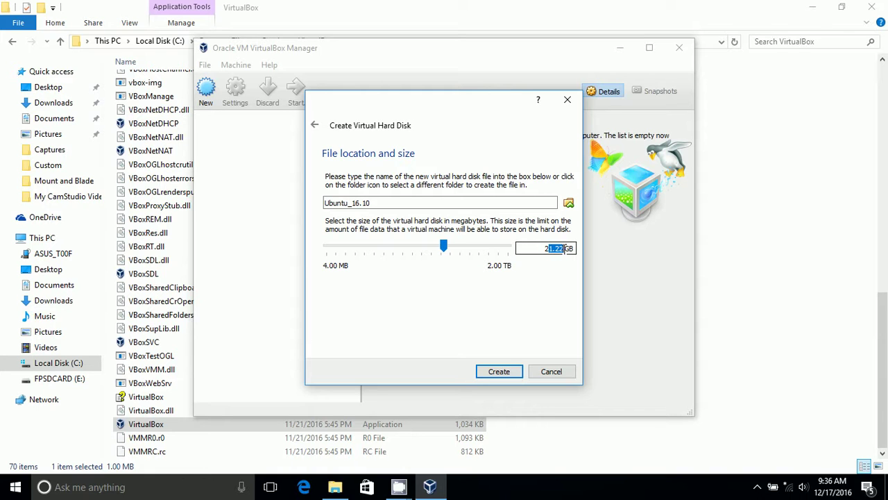
{"action": "type", "text": "0"}
{"action": "left_click", "coordinate": [504, 373]}
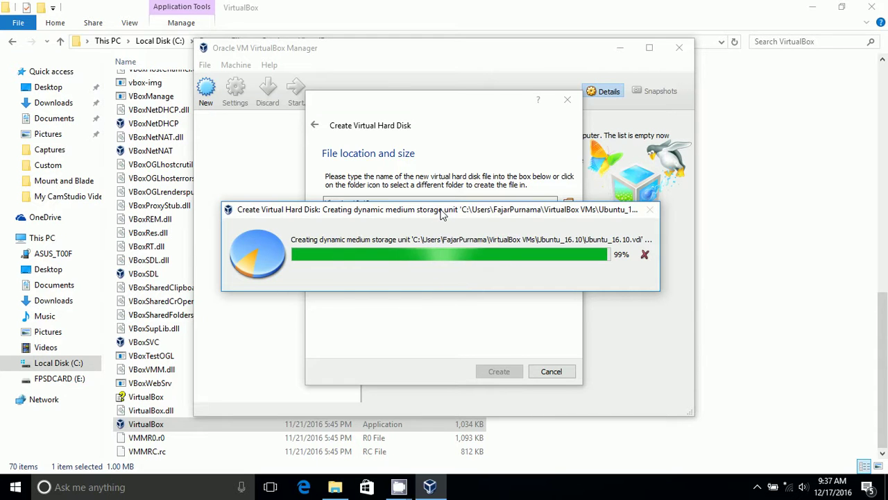
Let the Ubuntu_16.10.vdi disk finish creating, then bring VirtualBox Manager to the front.
{"action": "left_click_drag", "start_coordinate": [442, 216], "coordinate": [456, 226]}
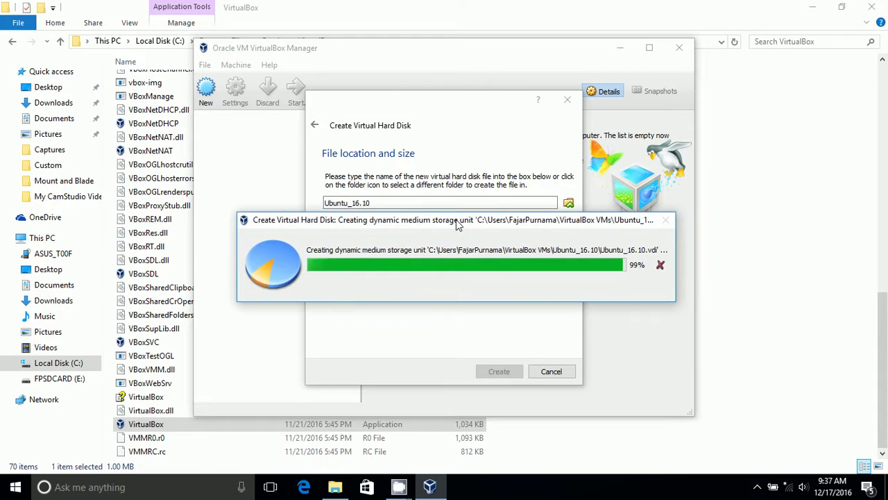
{"action": "mouse_move", "coordinate": [399, 485]}
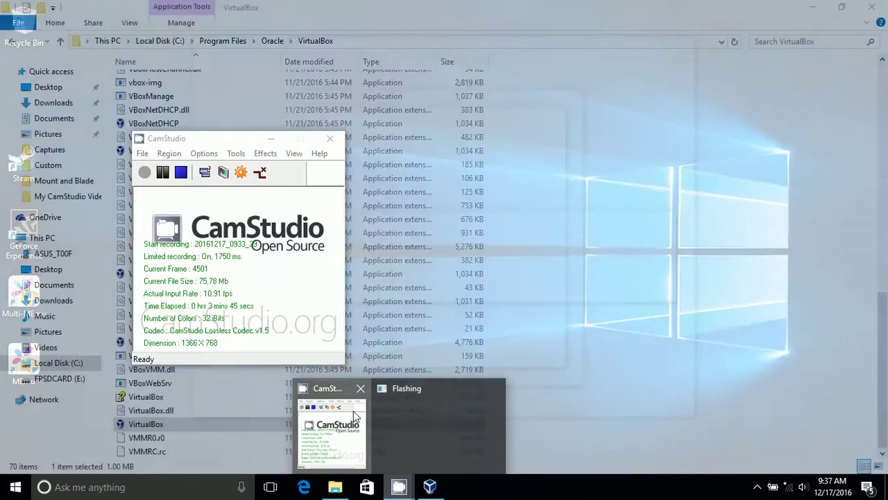
{"action": "left_click", "coordinate": [353, 411]}
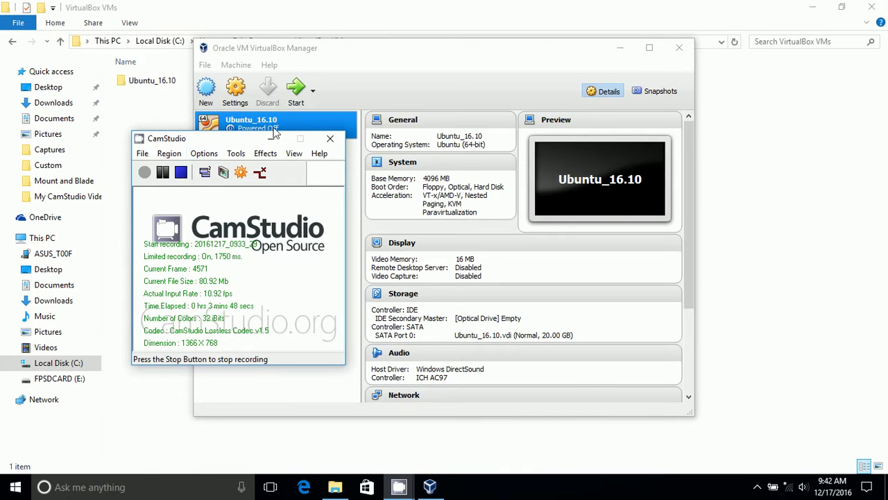
{"action": "left_click", "coordinate": [391, 55]}
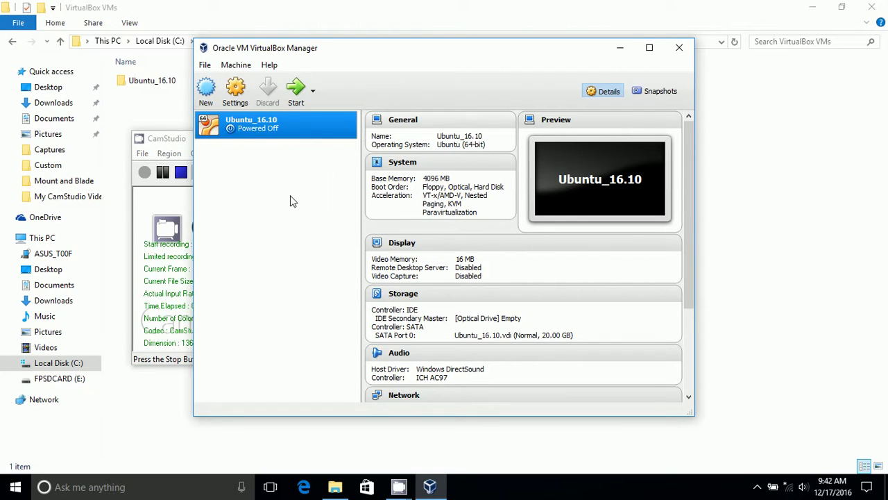
Browse Explorer to the user folder's VirtualBox VMs\Ubuntu_16.10, then return to VirtualBox Manager.
{"action": "left_click", "coordinate": [177, 10]}
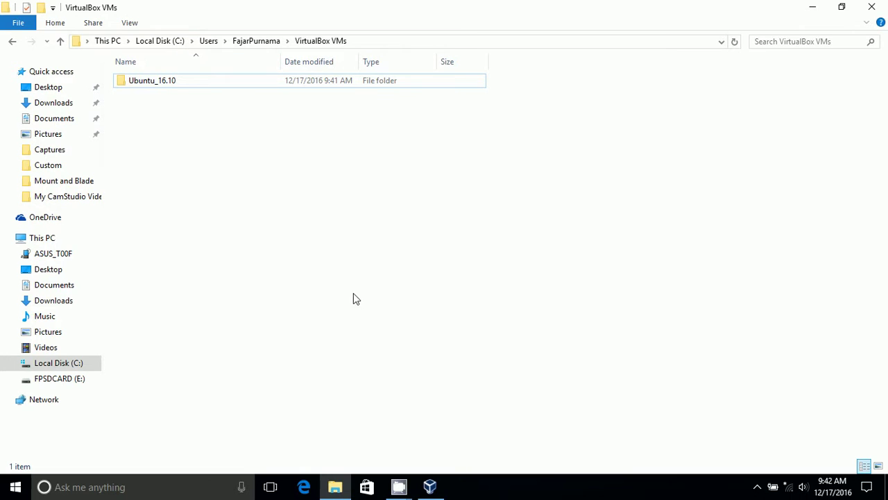
{"action": "left_click", "coordinate": [250, 42]}
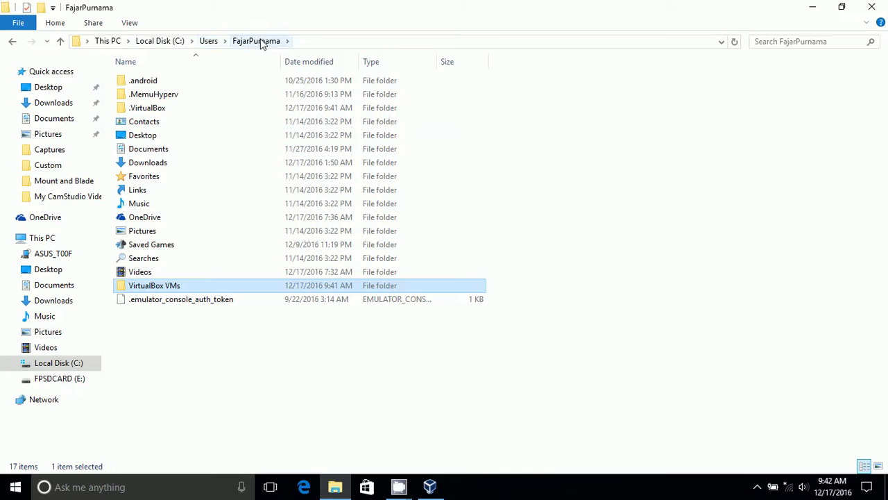
{"action": "double_click", "coordinate": [170, 290]}
{"action": "double_click", "coordinate": [170, 87]}
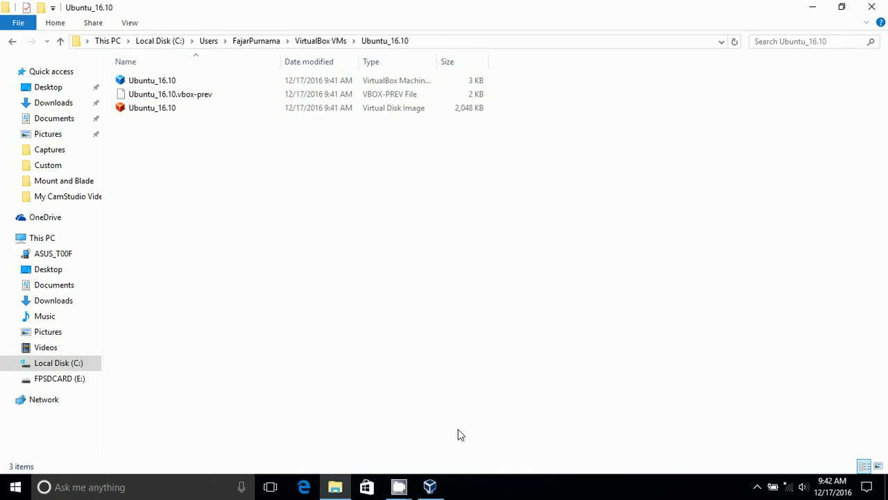
{"action": "left_click", "coordinate": [437, 488]}
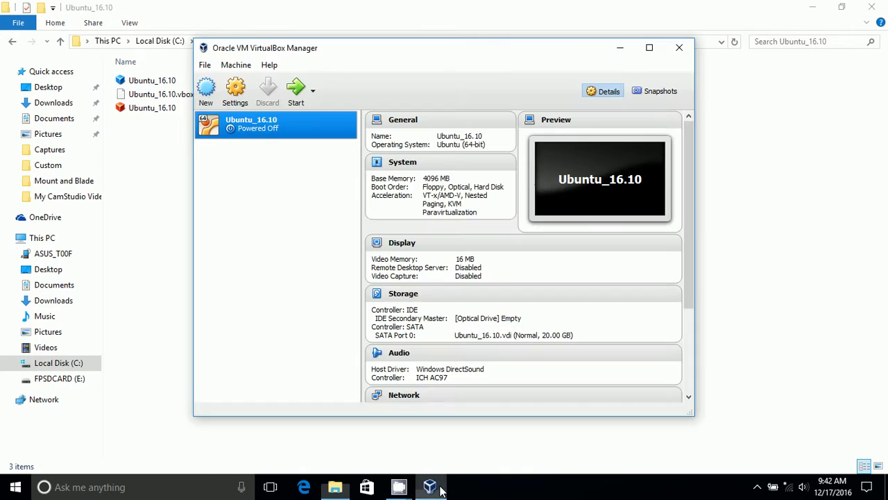
Open Ubuntu_16.10 Settings and review General's Basic, Advanced, Description and Encryption tabs.
{"action": "left_click", "coordinate": [235, 99]}
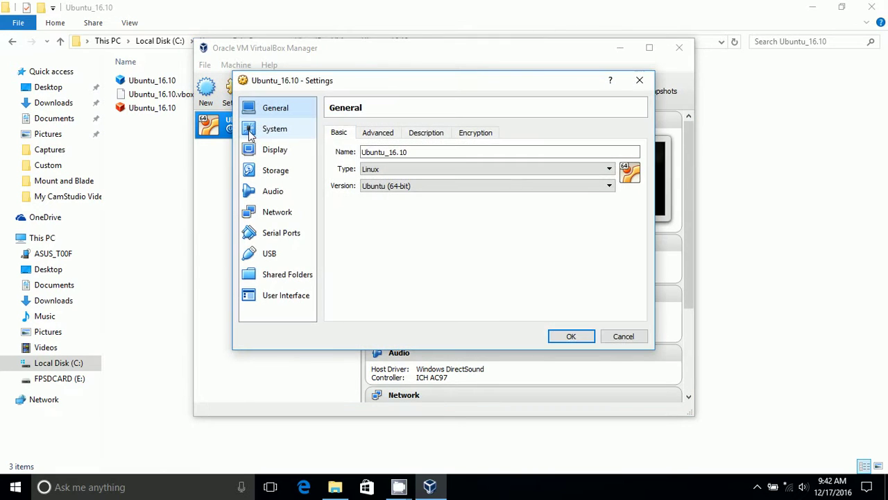
{"action": "left_click", "coordinate": [378, 136]}
{"action": "left_click", "coordinate": [338, 136]}
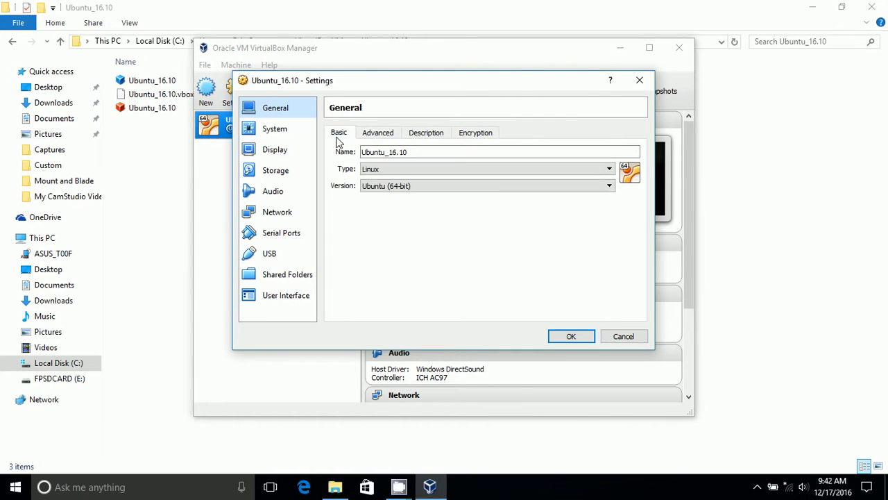
{"action": "left_click", "coordinate": [382, 136]}
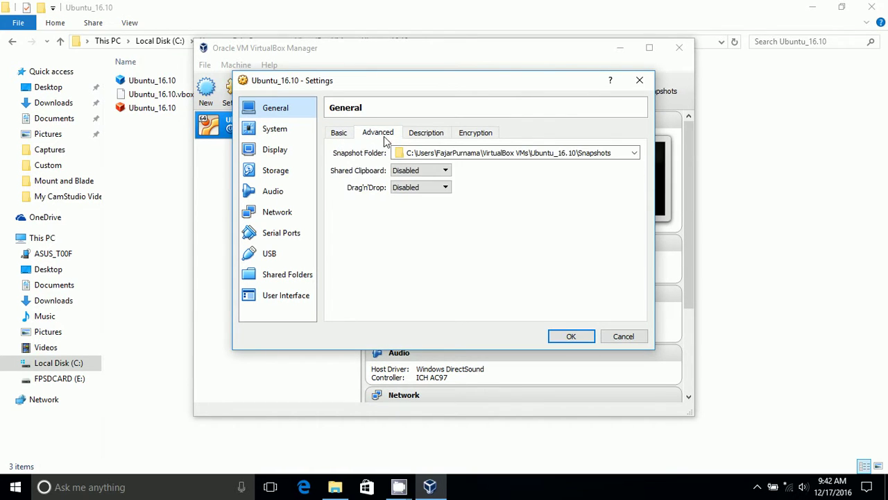
{"action": "left_click", "coordinate": [425, 136]}
{"action": "left_click", "coordinate": [473, 134]}
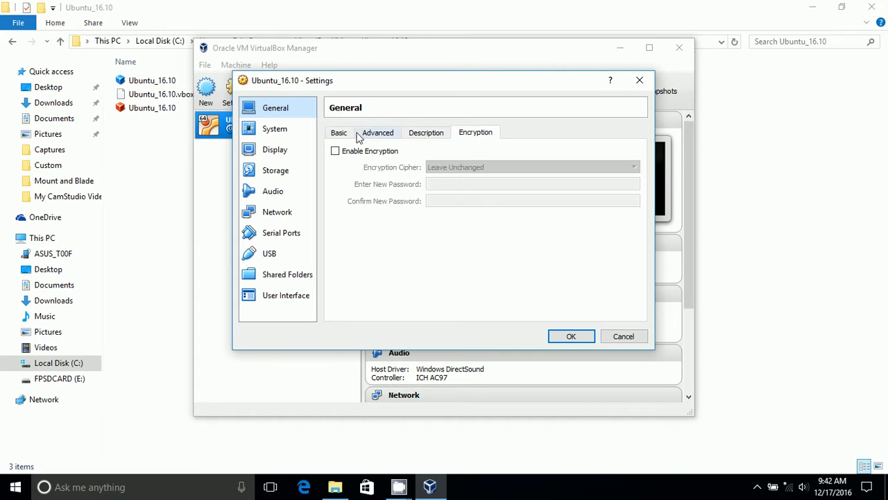
Review System's Motherboard, Processor and Acceleration tabs, then go to Display.
{"action": "left_click", "coordinate": [282, 132]}
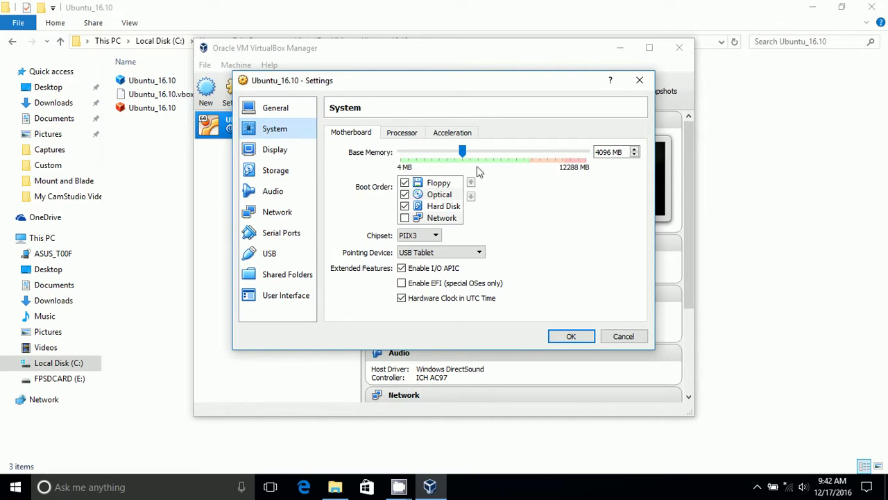
{"action": "left_click", "coordinate": [412, 135]}
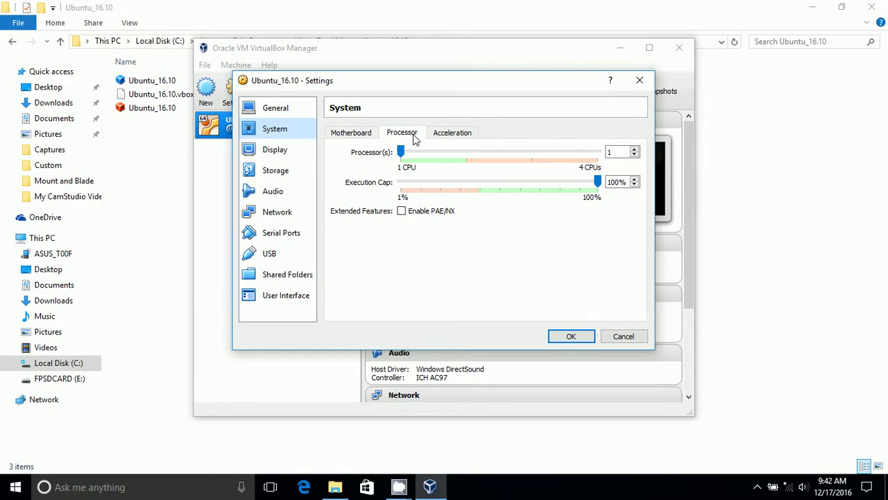
{"action": "left_click", "coordinate": [447, 135]}
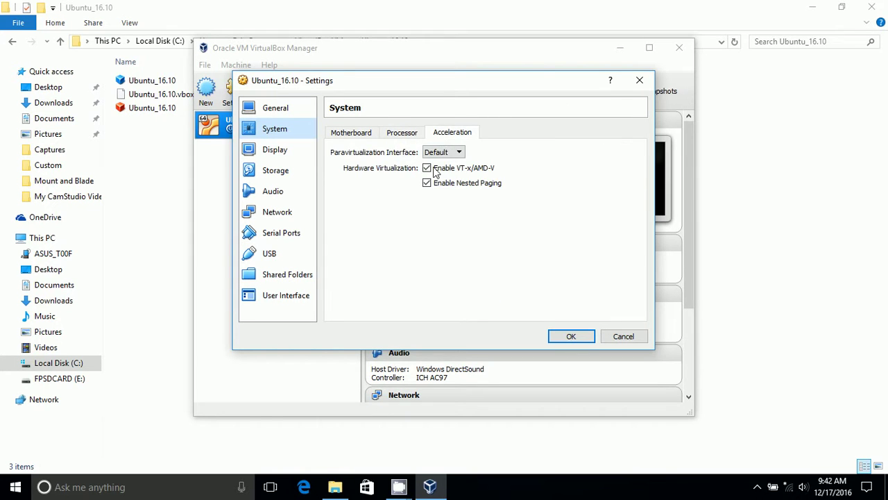
{"action": "left_click", "coordinate": [287, 154]}
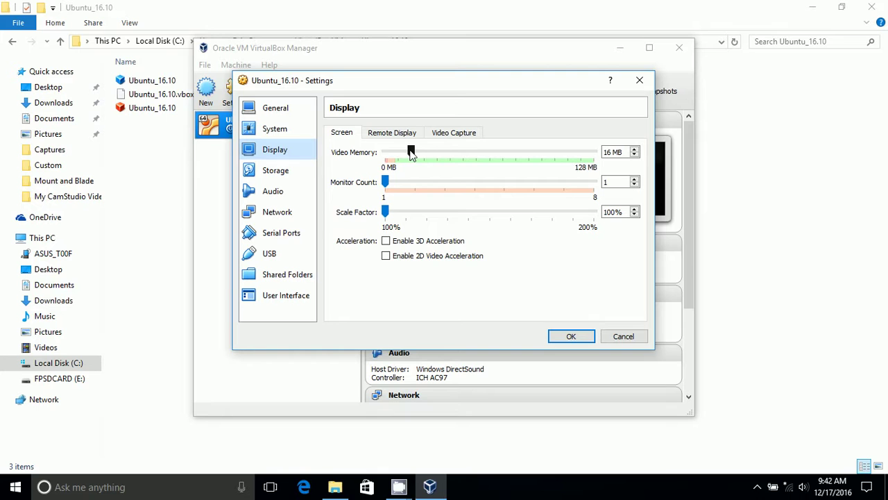
Set video memory to 128 MB and enable 3D acceleration on the Display page.
{"action": "left_click_drag", "start_coordinate": [410, 151], "coordinate": [596, 153]}
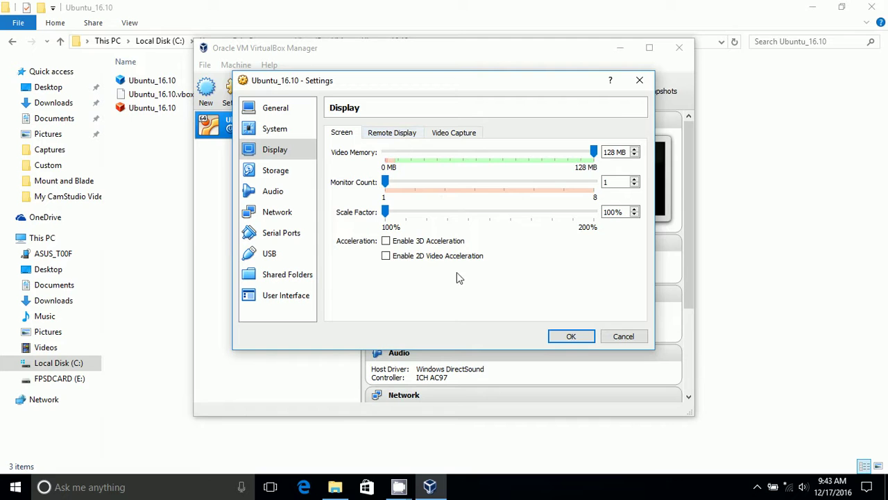
{"action": "left_click", "coordinate": [437, 241]}
{"action": "left_click", "coordinate": [395, 132]}
{"action": "left_click", "coordinate": [453, 132]}
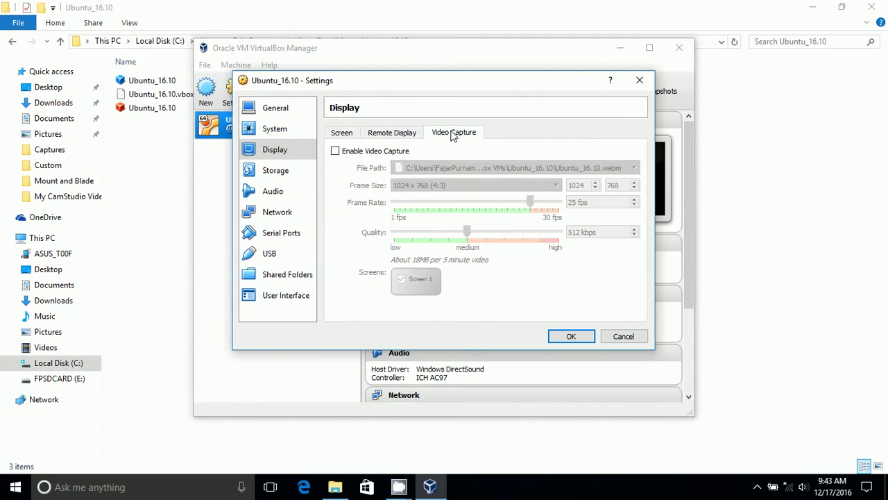
{"action": "left_click", "coordinate": [344, 132]}
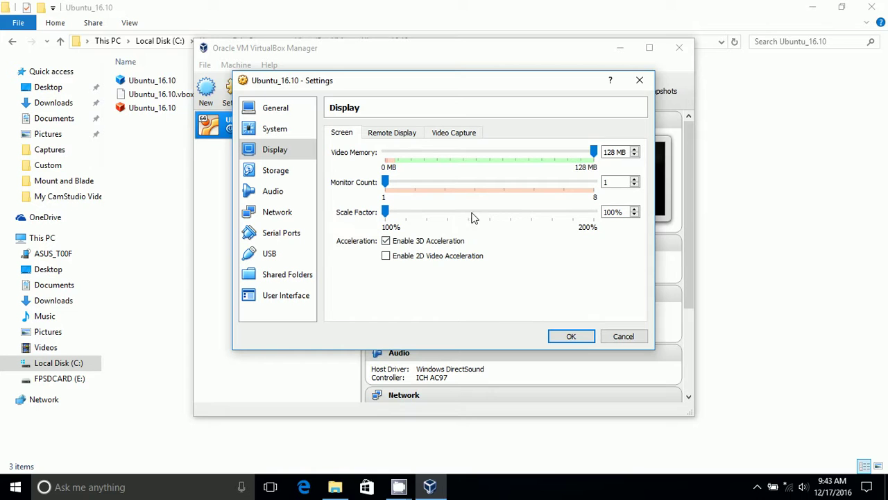
{"action": "left_click", "coordinate": [272, 175]}
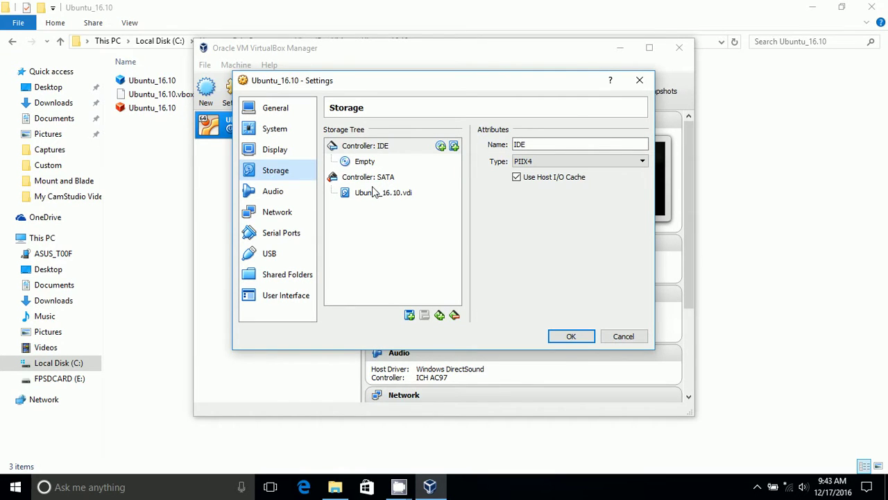
Load ubuntu-16.10-desktop-amd64.iso from Downloads into the empty IDE optical drive.
{"action": "mouse_move", "coordinate": [373, 192]}
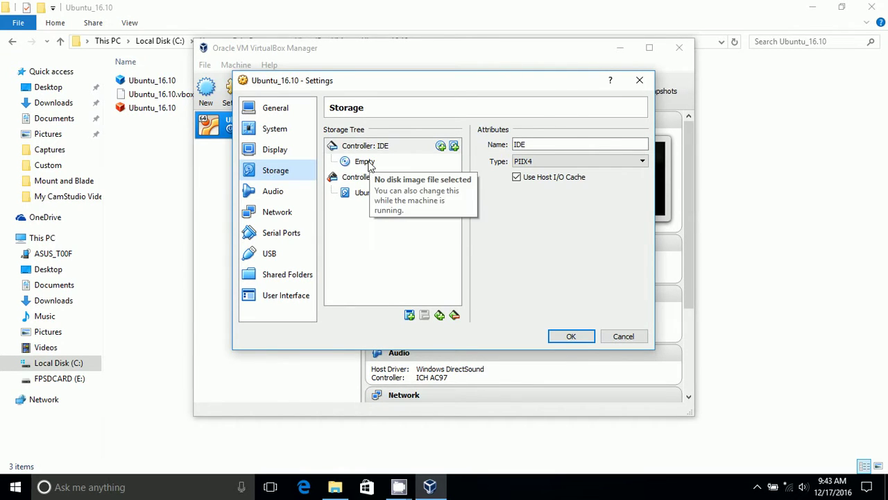
{"action": "left_click", "coordinate": [368, 162]}
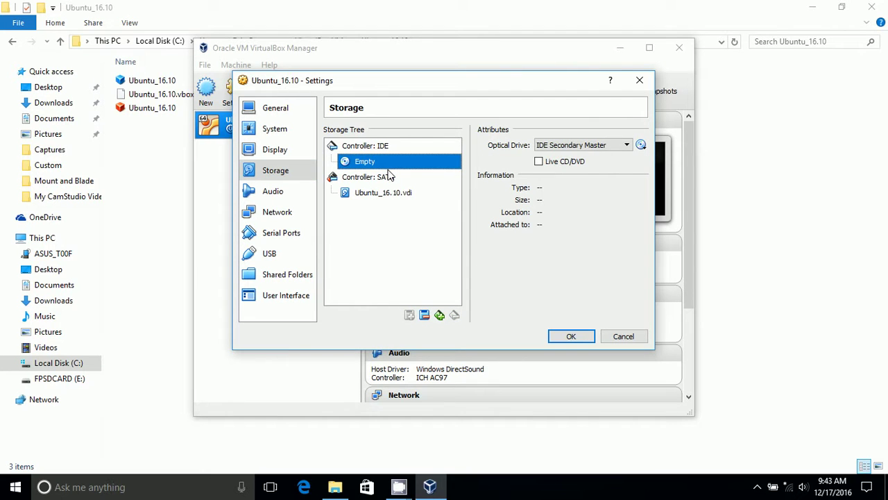
{"action": "left_click", "coordinate": [640, 147]}
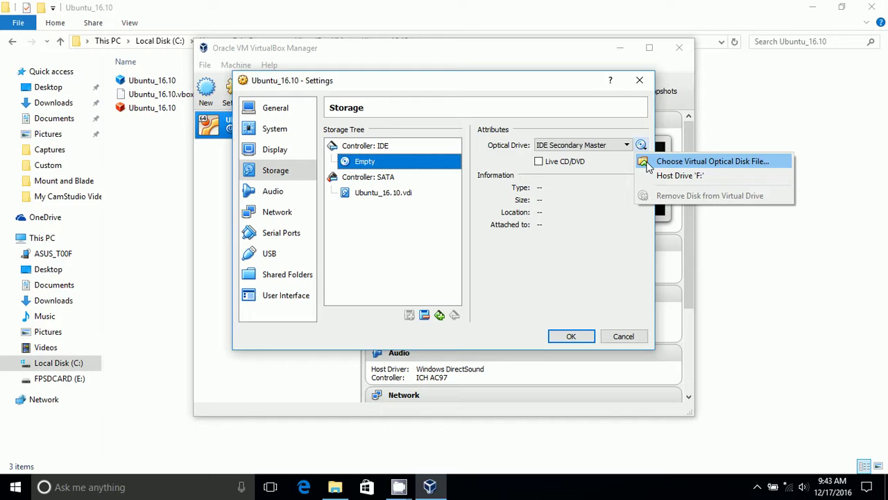
{"action": "left_click", "coordinate": [646, 164]}
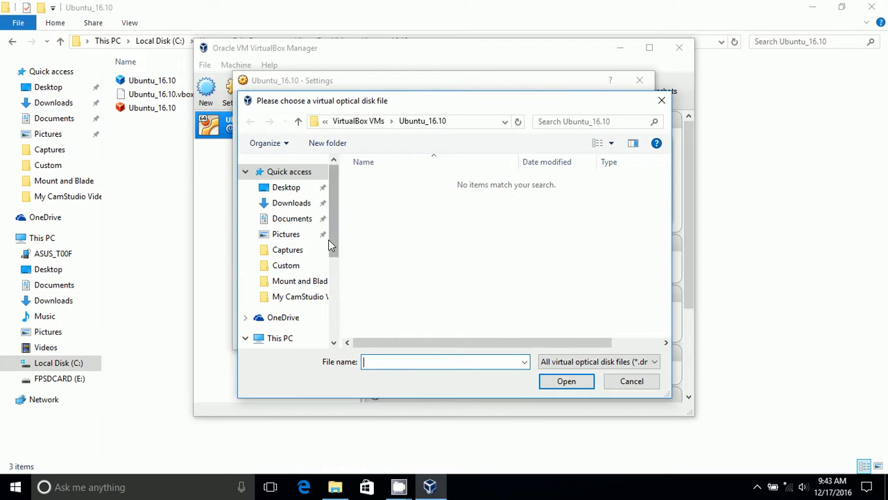
{"action": "left_click", "coordinate": [288, 202]}
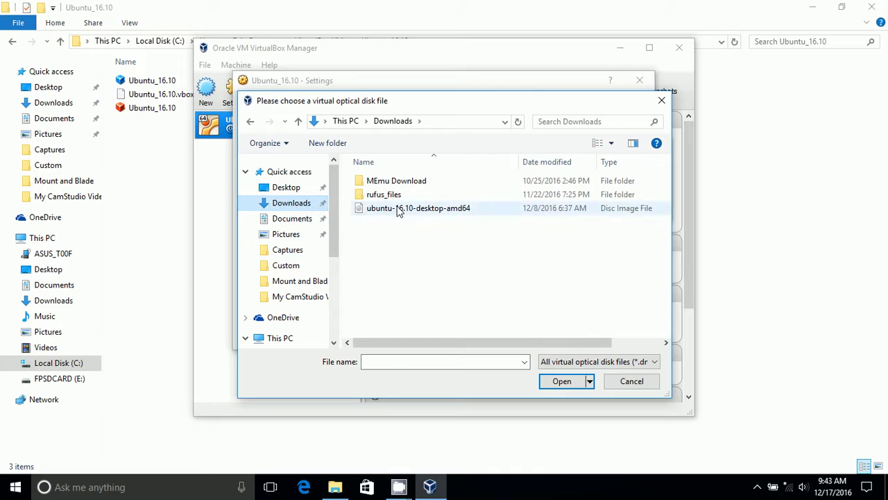
{"action": "double_click", "coordinate": [397, 208]}
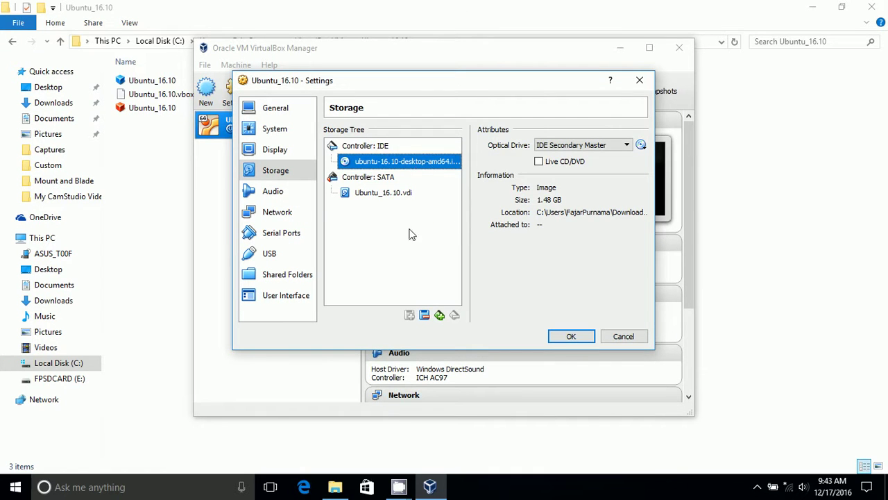
{"action": "left_click", "coordinate": [276, 197]}
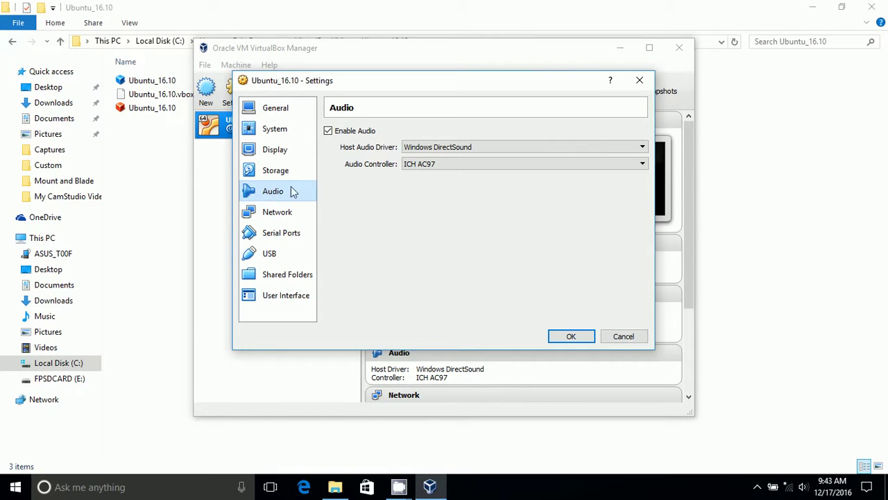
Switch to the Network page to see Adapter 1 attached to NAT.
{"action": "left_click", "coordinate": [297, 216]}
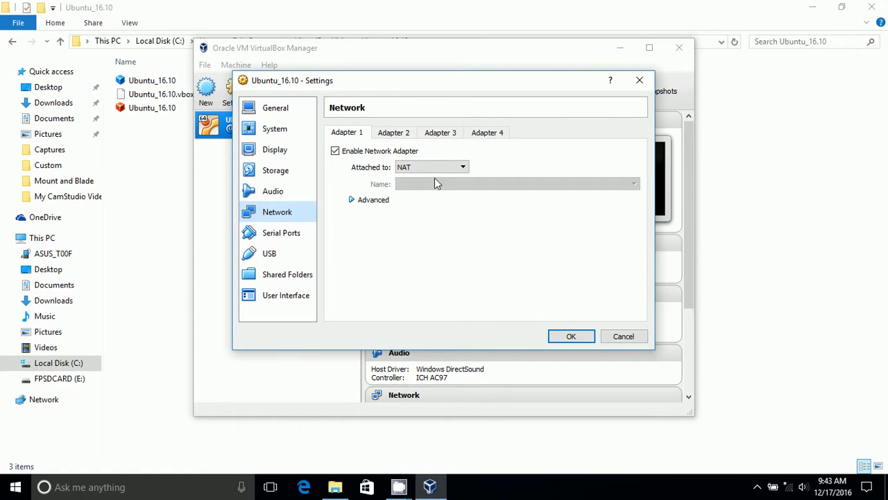
Enable Adapter 2 and attach it as a Bridged Adapter on the wireless card.
{"action": "left_click", "coordinate": [401, 132]}
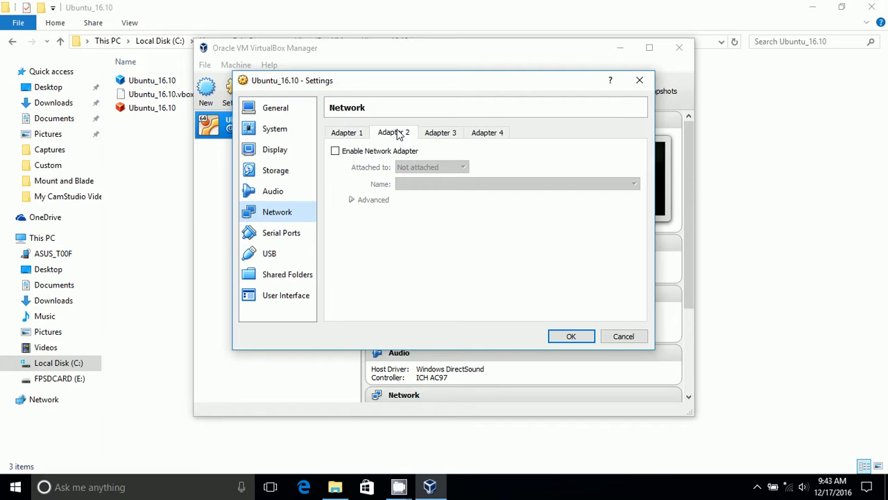
{"action": "left_click", "coordinate": [349, 136]}
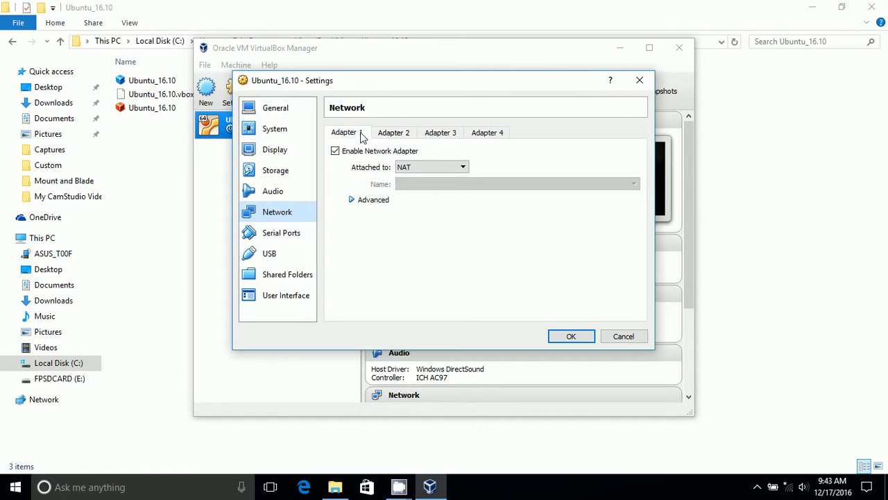
{"action": "left_click", "coordinate": [383, 133]}
{"action": "left_click", "coordinate": [385, 151]}
{"action": "left_click", "coordinate": [413, 167]}
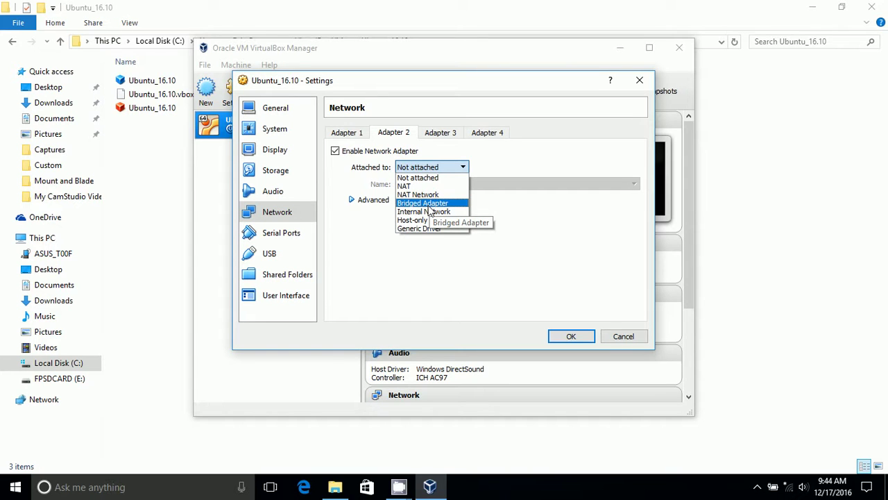
{"action": "left_click", "coordinate": [428, 205]}
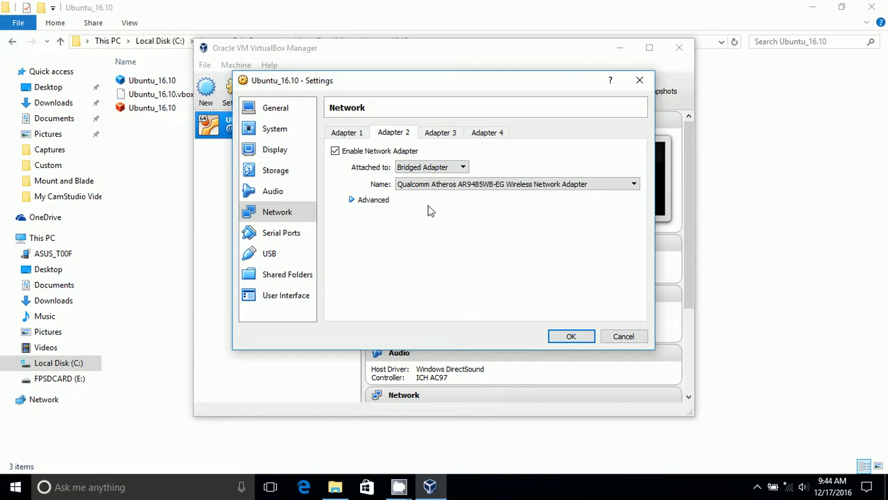
{"action": "left_click", "coordinate": [454, 189]}
{"action": "left_click", "coordinate": [454, 189]}
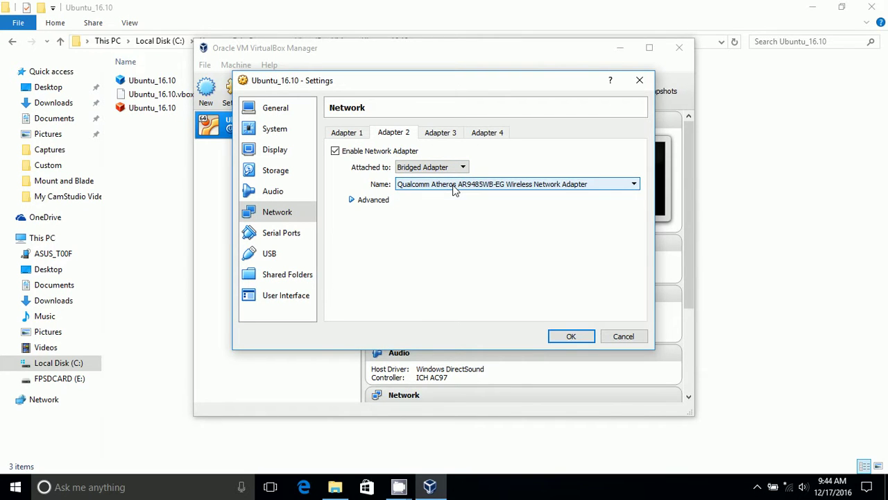
Try Adapter 2 as a Host-only Adapter, then leave it disabled.
{"action": "left_click", "coordinate": [445, 168]}
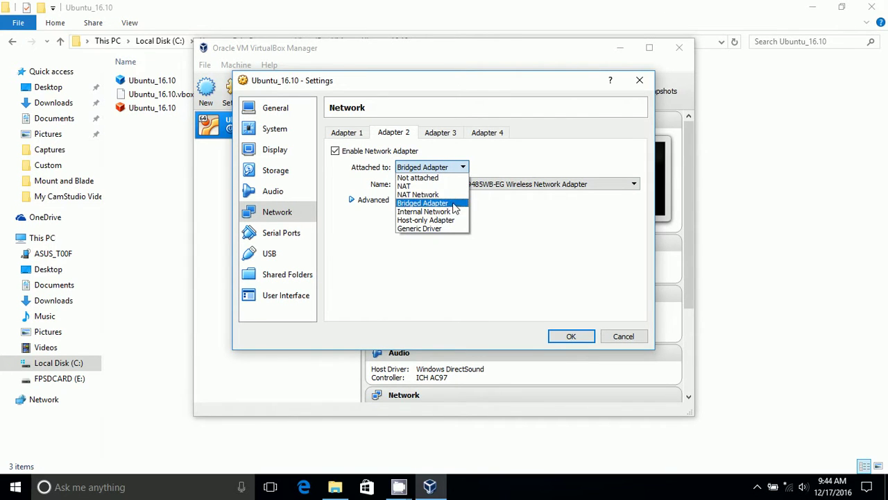
{"action": "left_click", "coordinate": [501, 170]}
{"action": "left_click", "coordinate": [385, 153]}
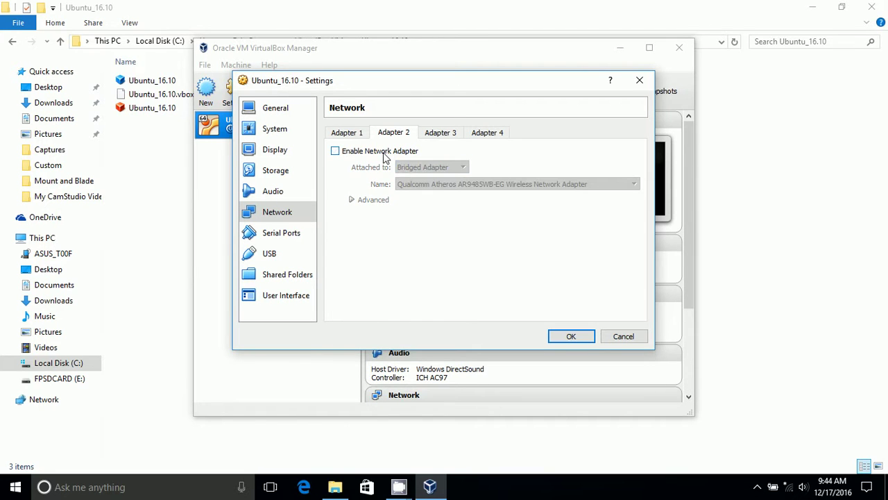
{"action": "left_click", "coordinate": [347, 133]}
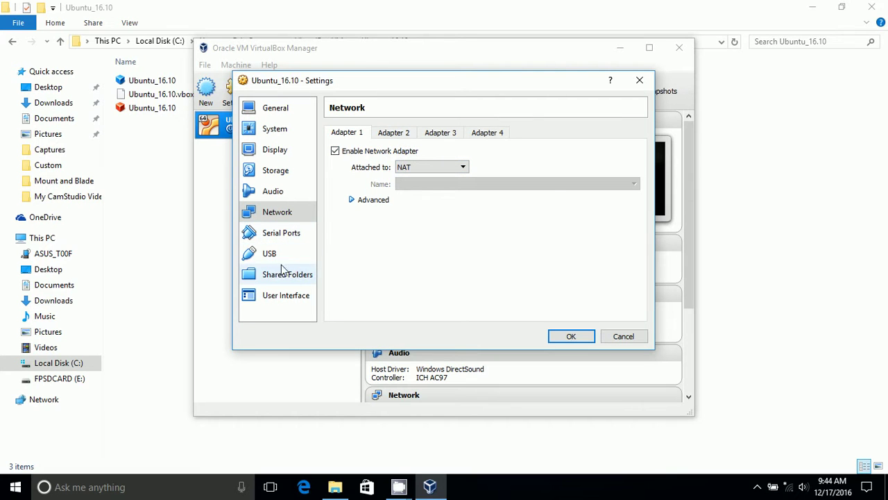
{"action": "left_click", "coordinate": [408, 131]}
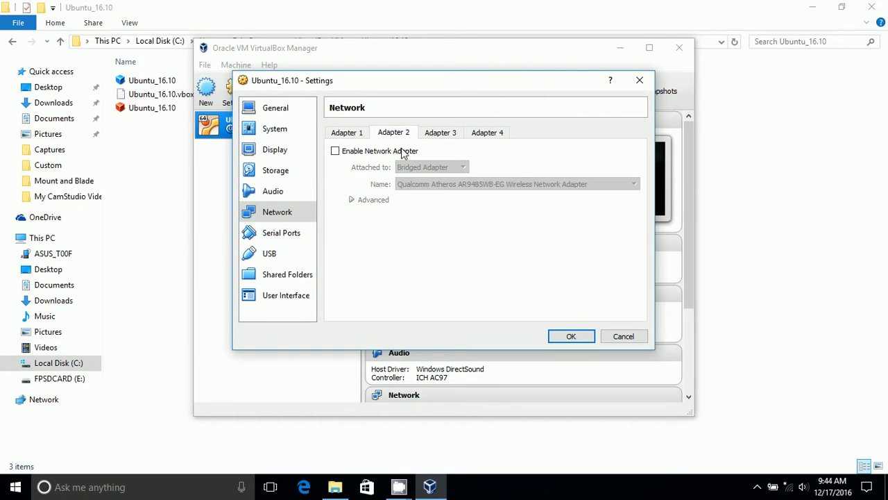
{"action": "left_click", "coordinate": [400, 151]}
{"action": "left_click", "coordinate": [415, 168]}
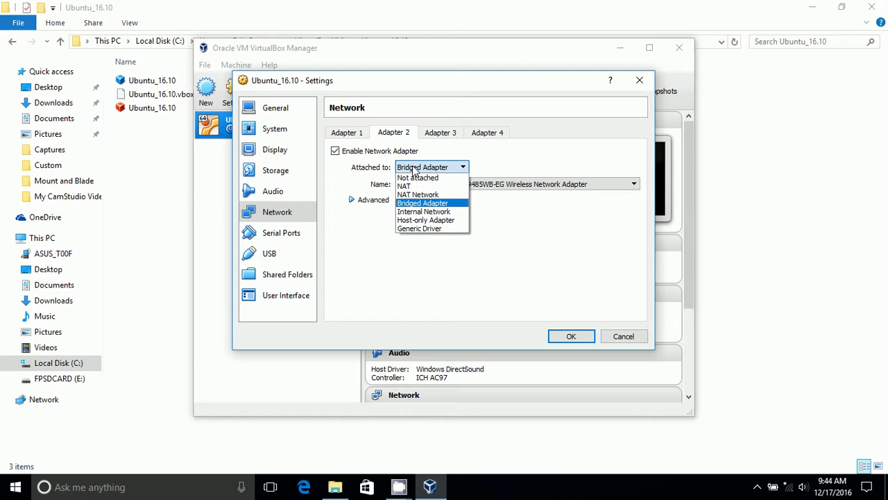
{"action": "left_click", "coordinate": [422, 222]}
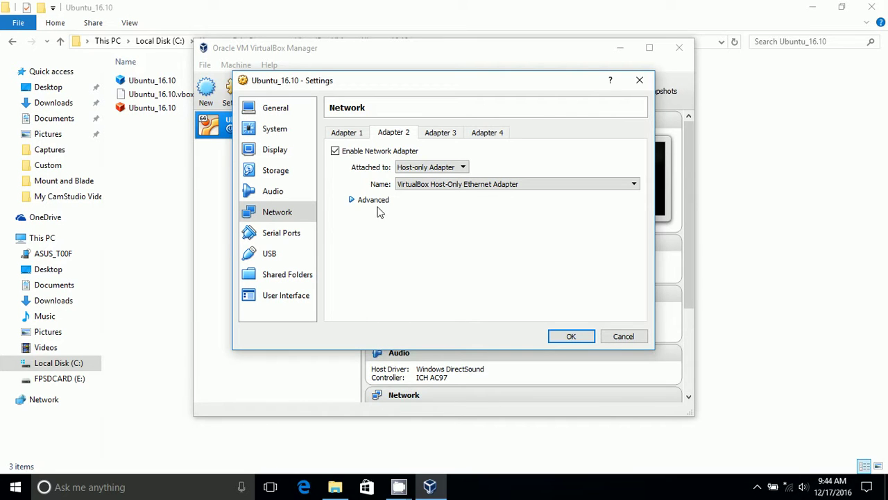
{"action": "left_click", "coordinate": [354, 153]}
Review serial port, USB, shared folder and user interface settings, then save with OK.
{"action": "left_click", "coordinate": [291, 238]}
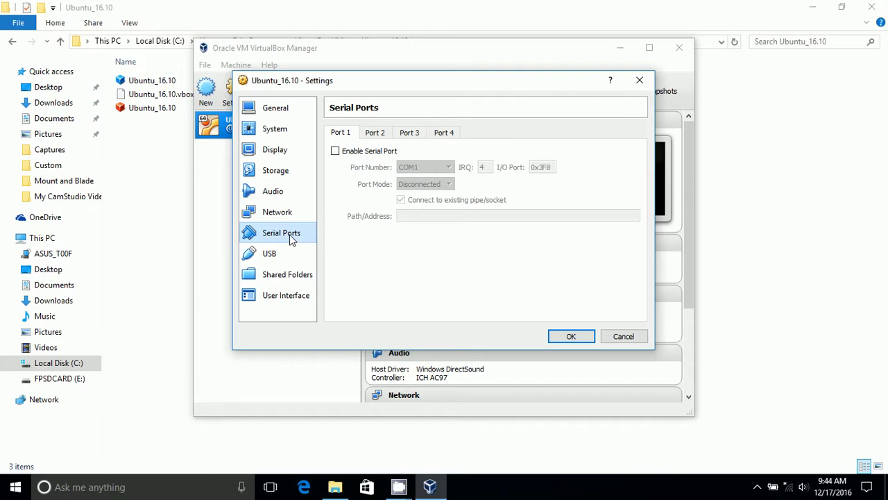
{"action": "left_click", "coordinate": [282, 255]}
{"action": "left_click", "coordinate": [284, 277]}
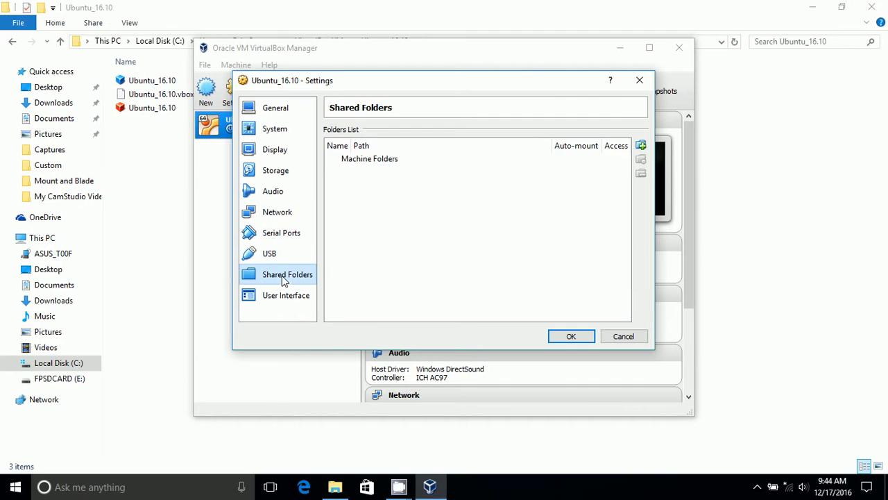
{"action": "left_click", "coordinate": [284, 297]}
{"action": "left_click", "coordinate": [572, 338]}
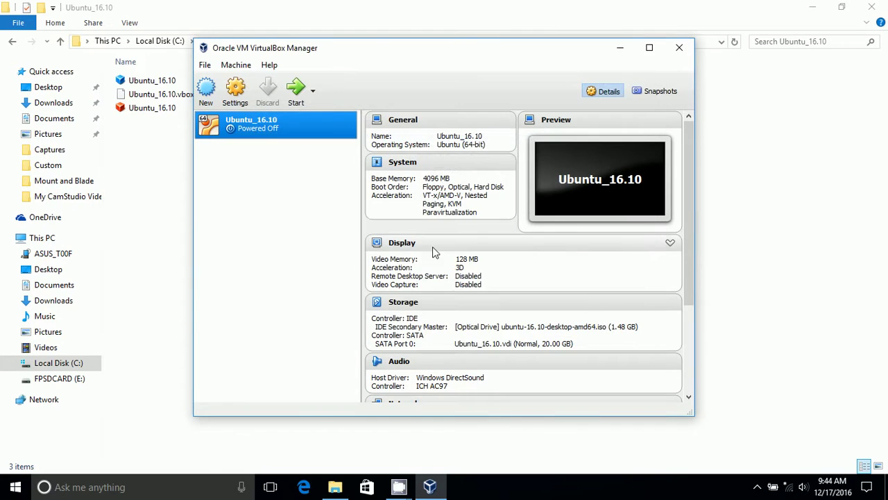
{"action": "left_click", "coordinate": [205, 65]}
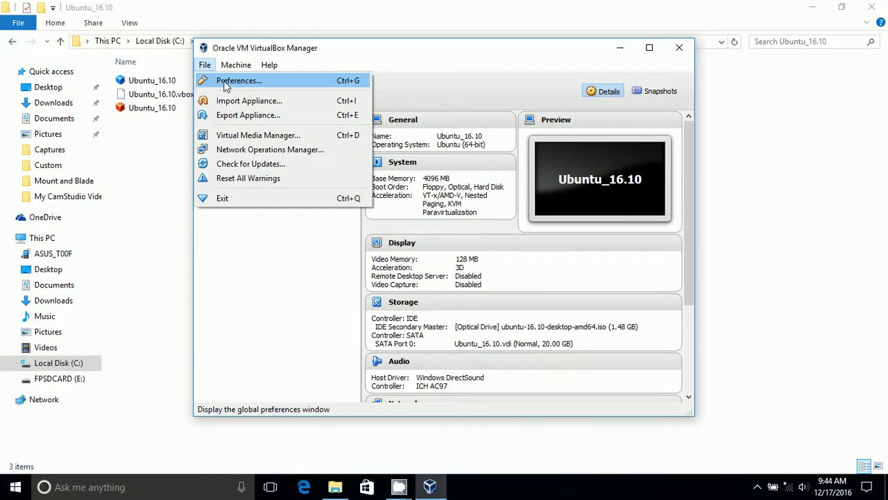
Open File > Preferences and review the Input, Update, Language and Display pages.
{"action": "left_click", "coordinate": [236, 83]}
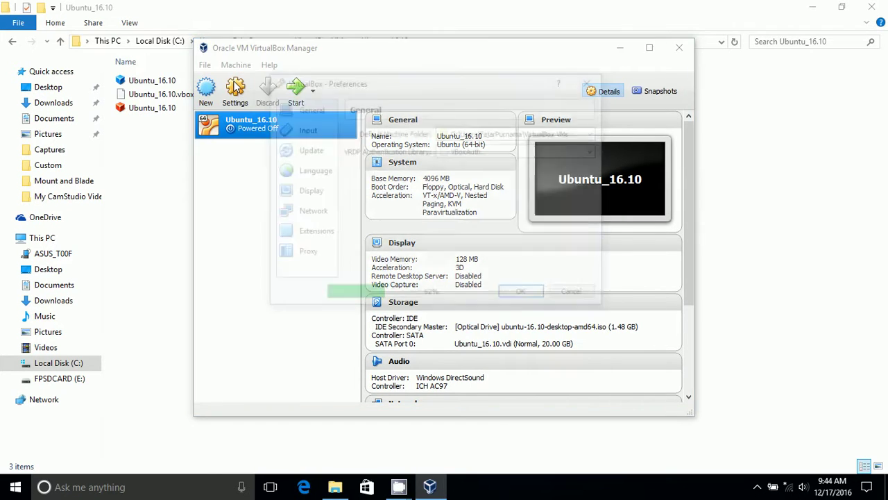
{"action": "left_click", "coordinate": [321, 130]}
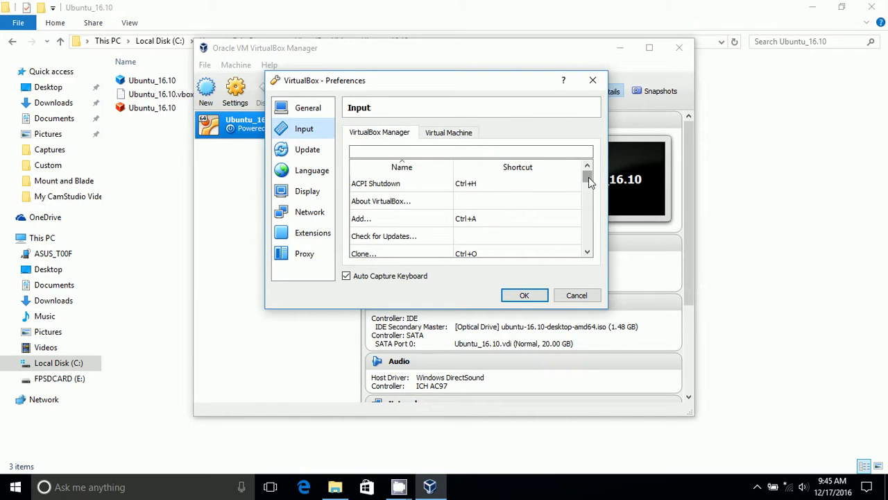
{"action": "left_click_drag", "start_coordinate": [588, 177], "coordinate": [585, 241]}
{"action": "left_click", "coordinate": [469, 136]}
{"action": "left_click", "coordinate": [316, 152]}
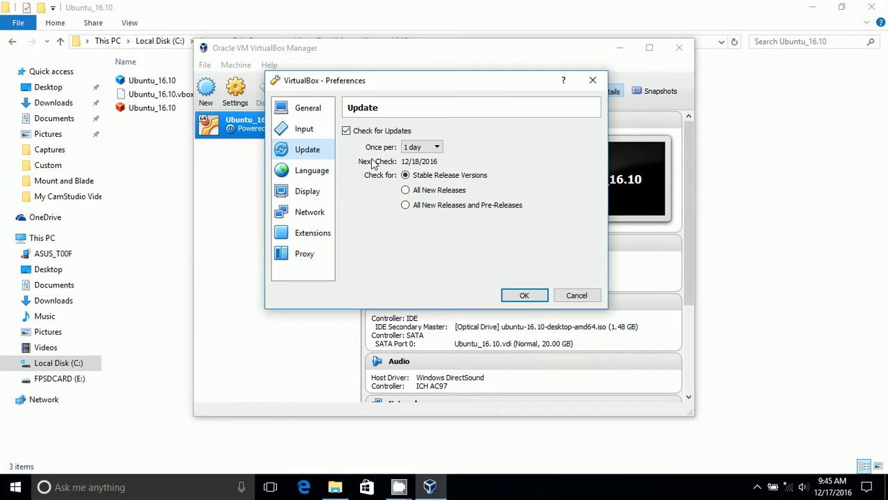
{"action": "left_click", "coordinate": [314, 172]}
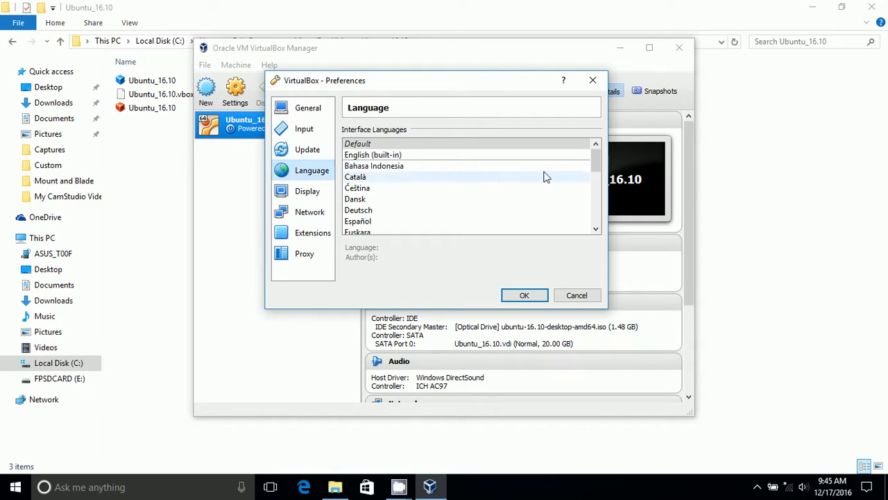
{"action": "left_click", "coordinate": [312, 197]}
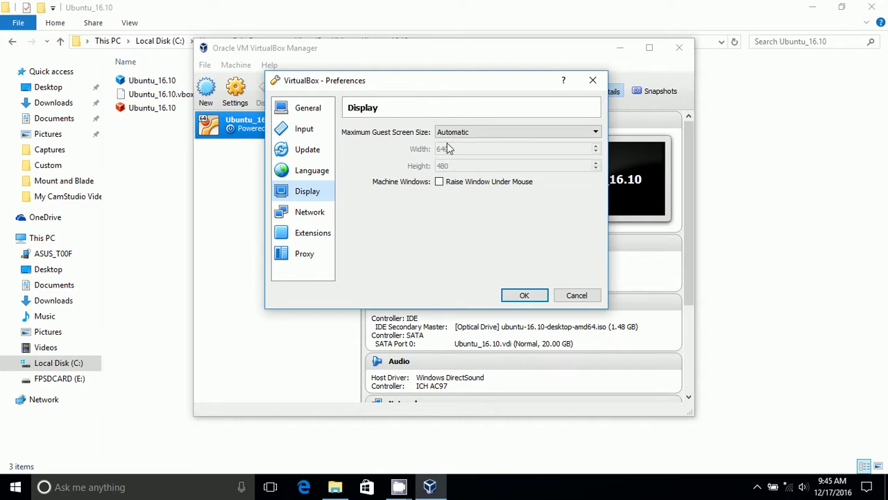
View the Network preferences, switching between NAT Networks and Host-only Networks.
{"action": "left_click", "coordinate": [306, 215]}
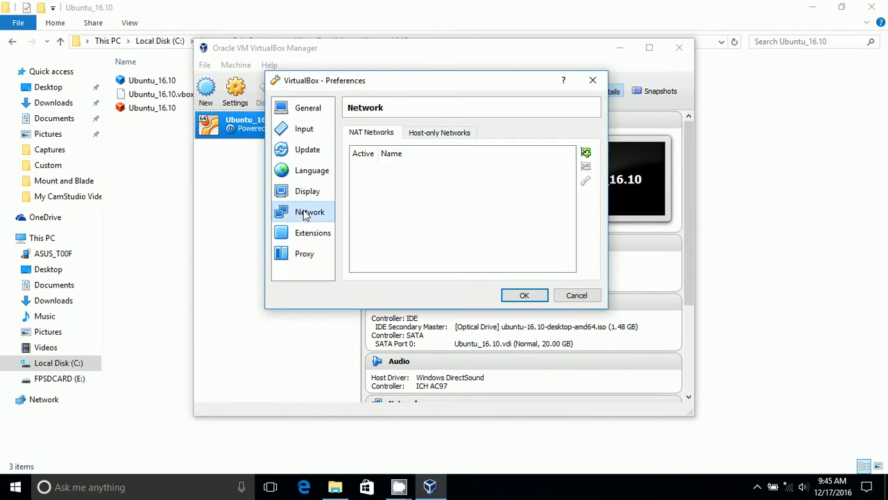
{"action": "left_click", "coordinate": [429, 135]}
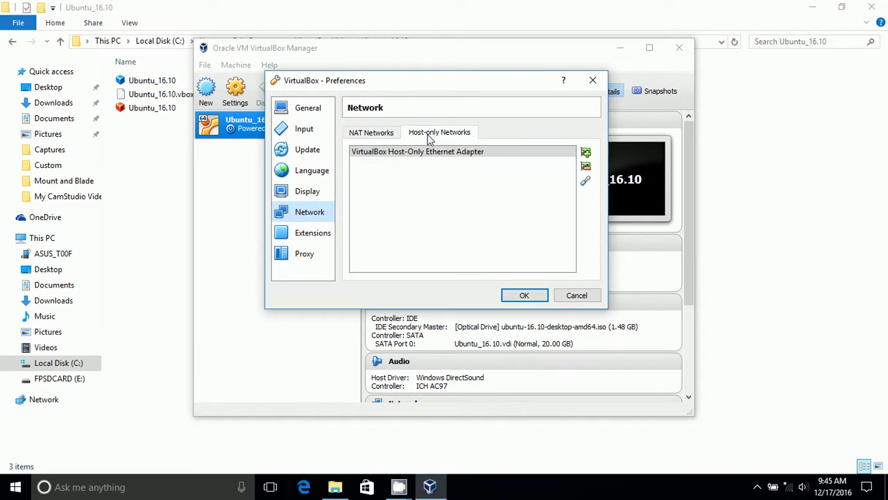
{"action": "left_click", "coordinate": [385, 132]}
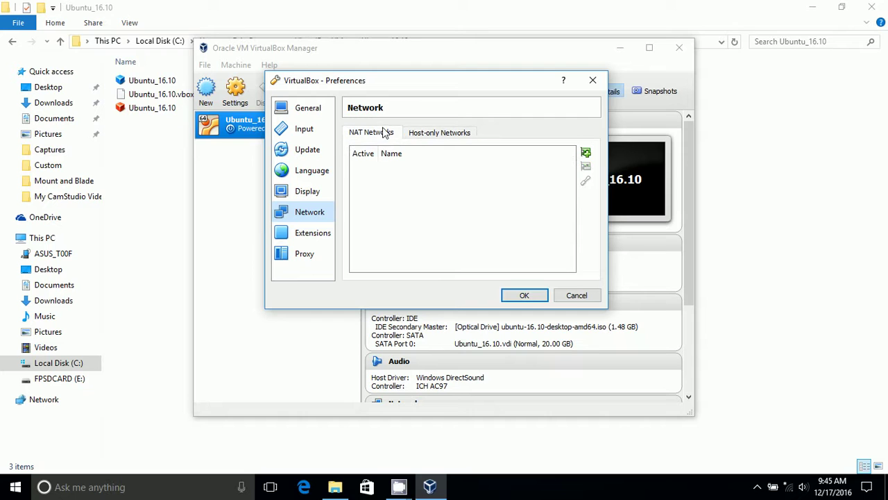
{"action": "left_click", "coordinate": [422, 138]}
Inspect the host-only adapter's address and DHCP server settings, then close its details.
{"action": "double_click", "coordinate": [486, 148]}
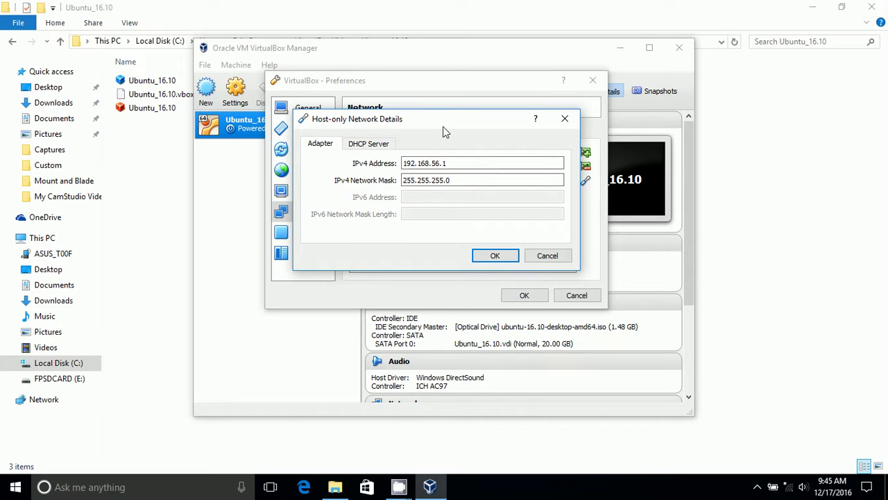
{"action": "left_click", "coordinate": [370, 144]}
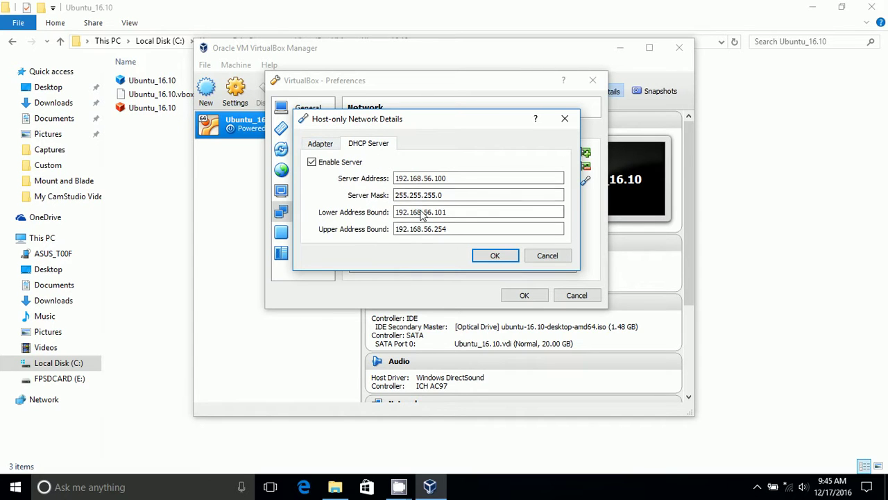
{"action": "left_click", "coordinate": [319, 147]}
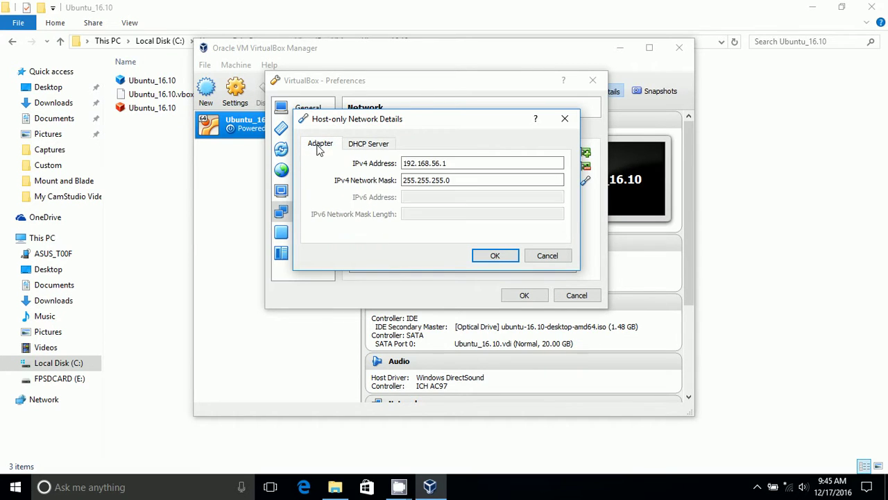
{"action": "left_click", "coordinate": [564, 120]}
Review the Network and Proxy preference pages and accept Preferences with OK.
{"action": "left_click", "coordinate": [316, 211]}
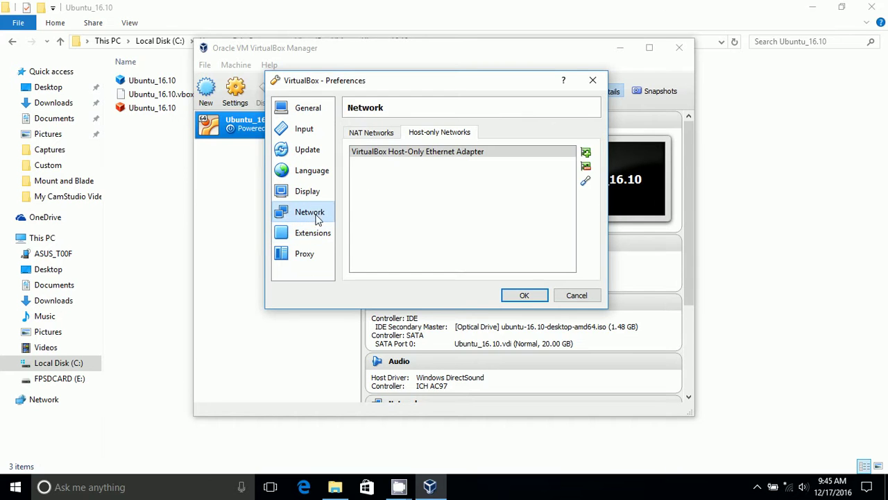
{"action": "left_click", "coordinate": [312, 253]}
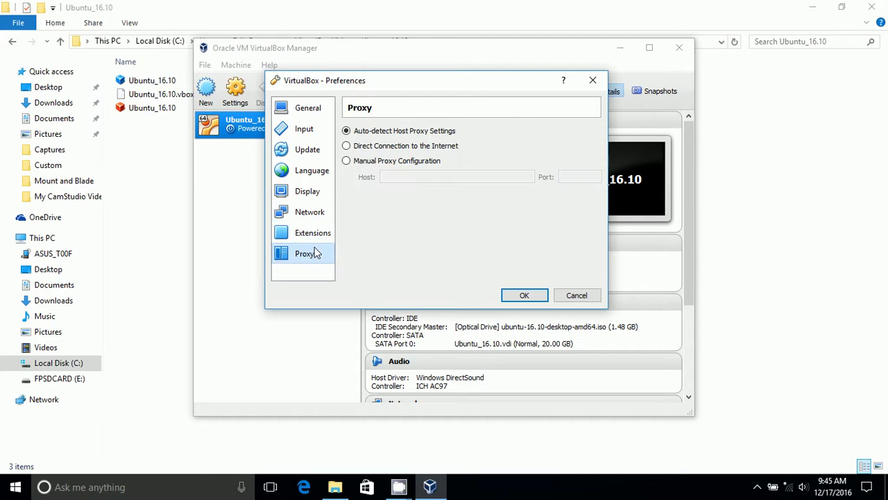
{"action": "left_click", "coordinate": [524, 295]}
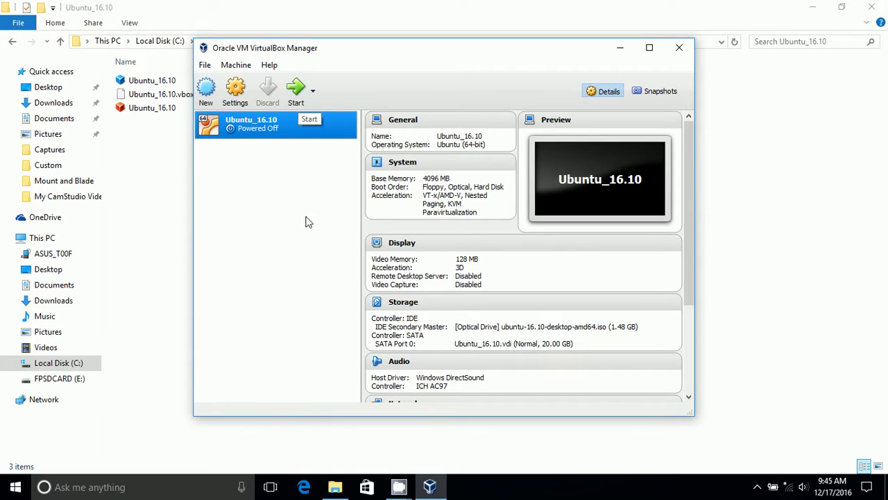
Start Ubuntu_16.10 and boot it from the CD-ROM through the F12 boot menu.
{"action": "left_click", "coordinate": [297, 91]}
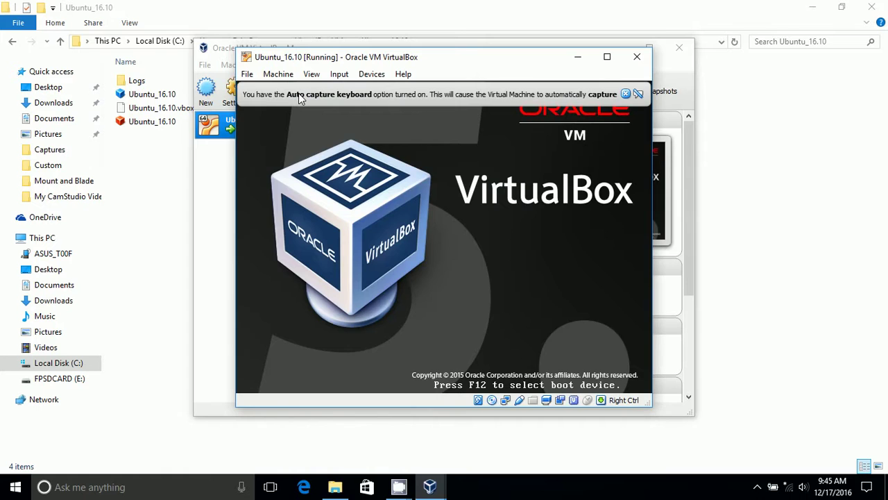
{"action": "key", "text": "F12"}
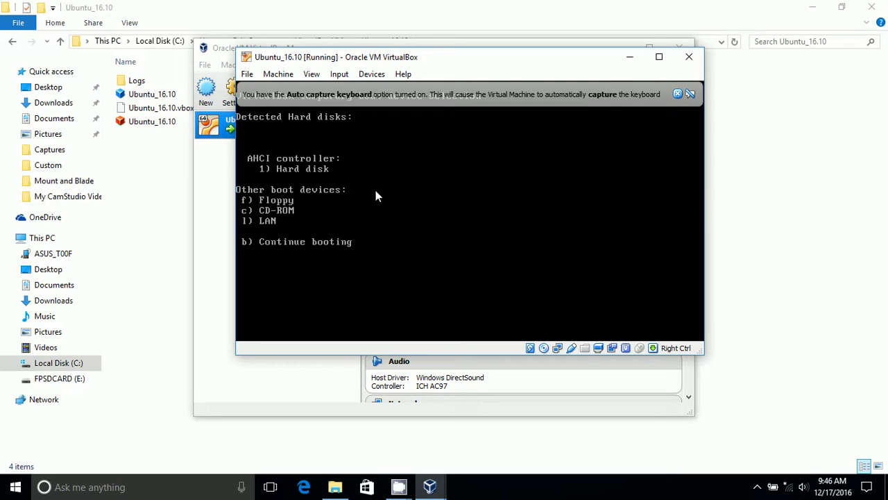
{"action": "key", "text": "c"}
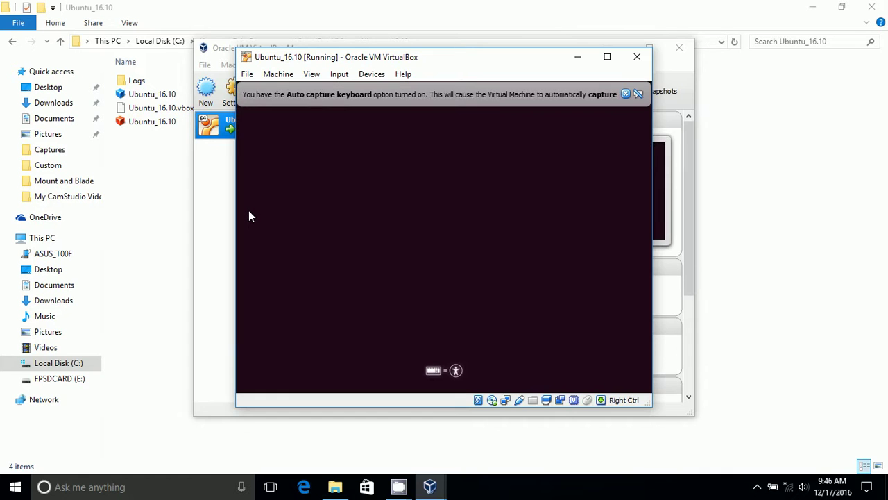
Maximize the VM window, dismiss the auto-capture notice, and browse the Devices menu.
{"action": "left_click", "coordinate": [607, 56]}
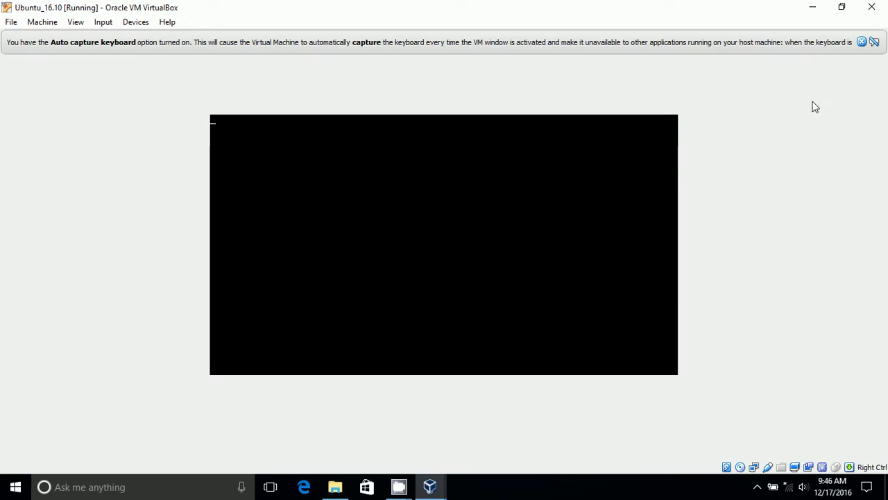
{"action": "left_click", "coordinate": [861, 43]}
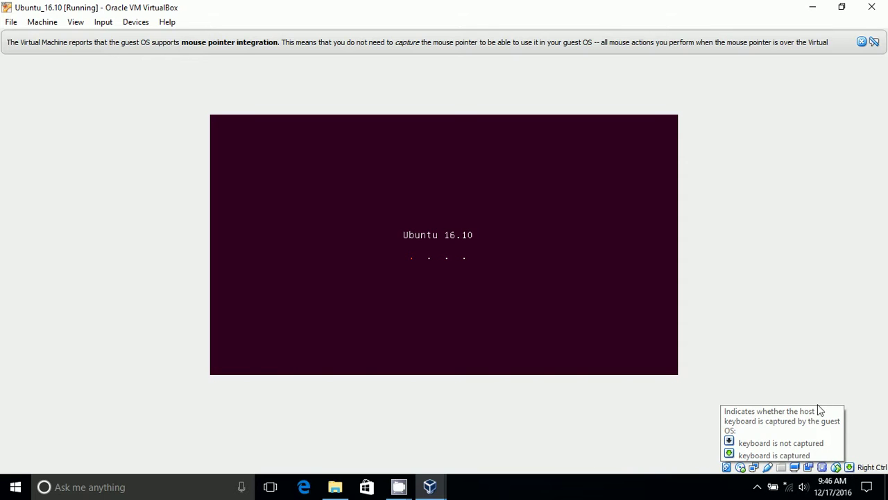
{"action": "left_click", "coordinate": [135, 23]}
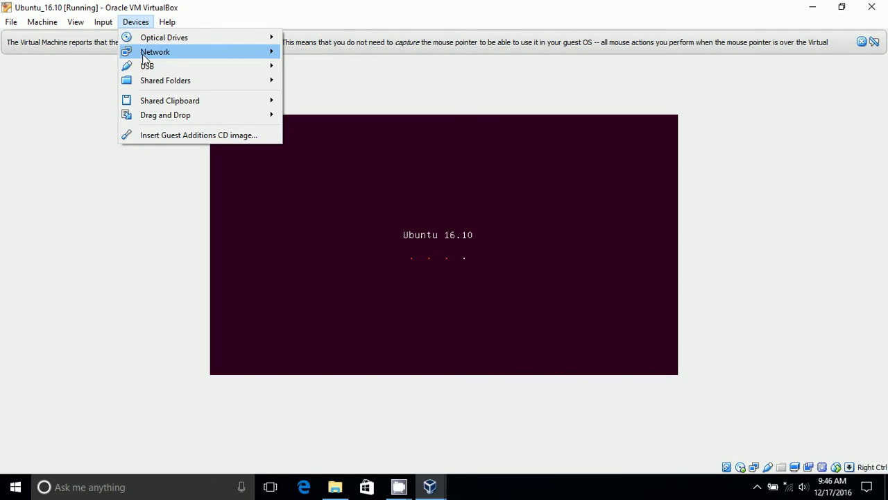
{"action": "mouse_move", "coordinate": [157, 50]}
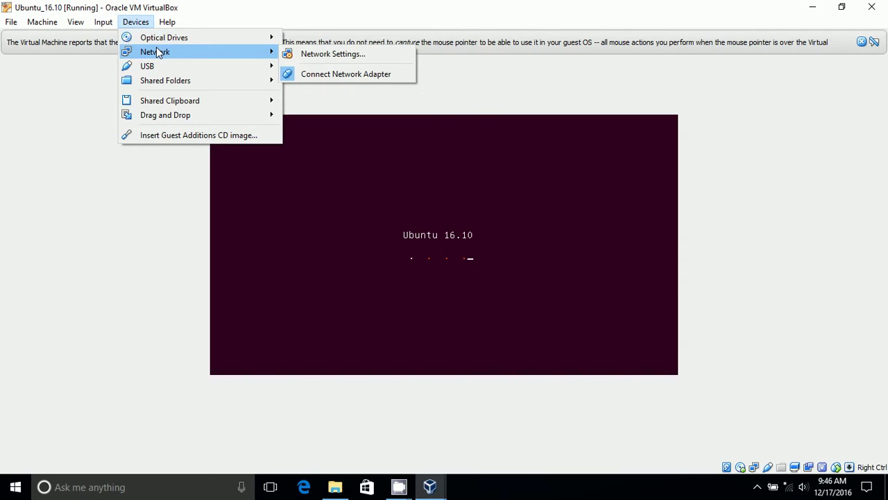
{"action": "mouse_move", "coordinate": [159, 82]}
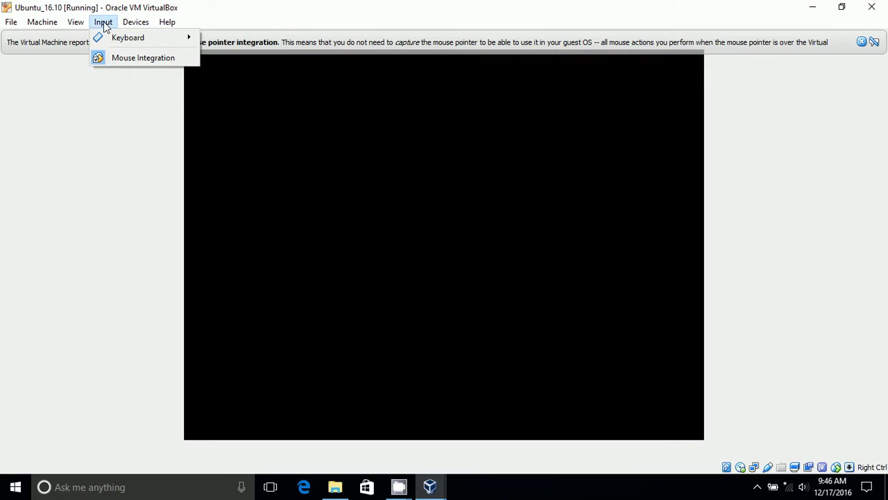
{"action": "mouse_move", "coordinate": [76, 23]}
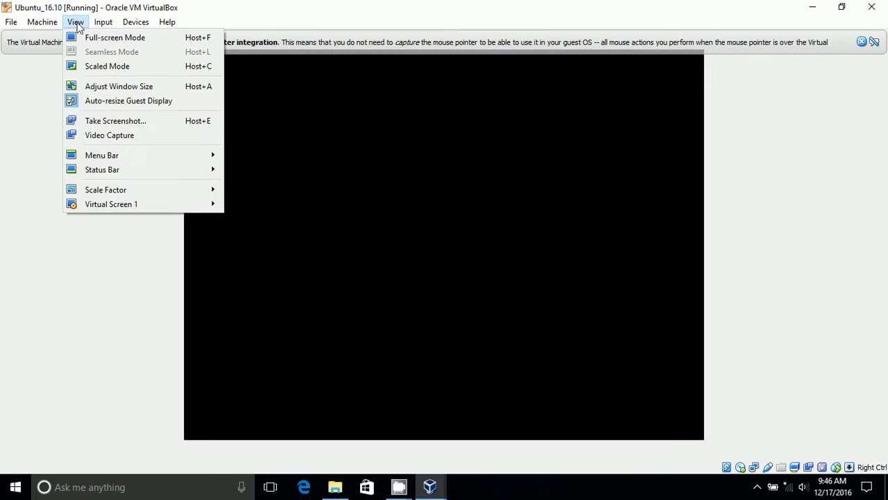
{"action": "mouse_move", "coordinate": [4, 27]}
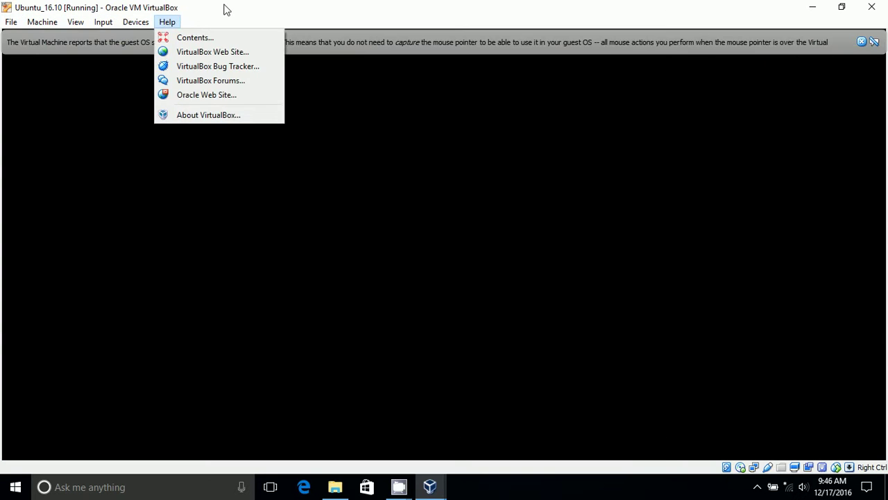
{"action": "left_click", "coordinate": [226, 9]}
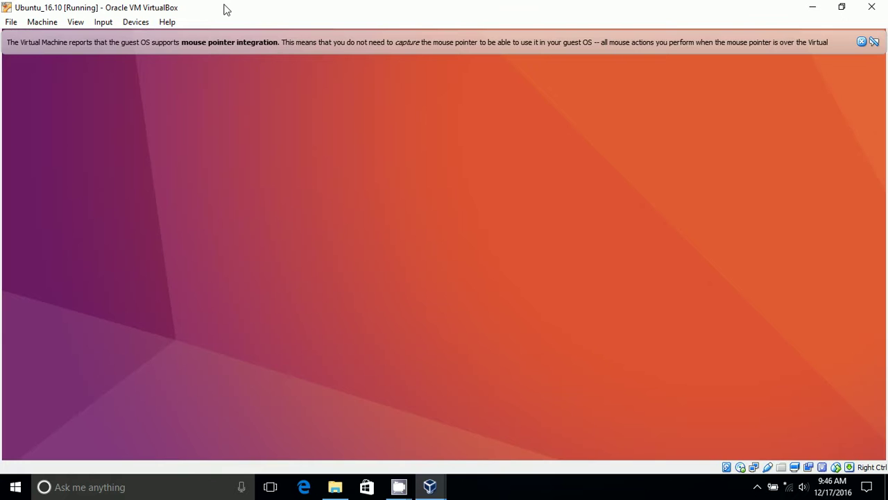
Dismiss the mouse integration notice, choose Install Ubuntu, disconnect the wired network, and continue.
{"action": "left_click", "coordinate": [862, 42]}
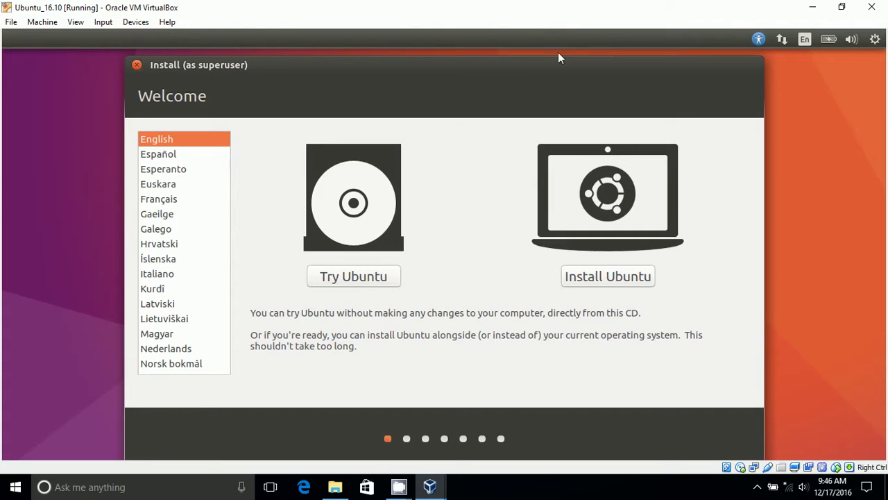
{"action": "left_click", "coordinate": [583, 279]}
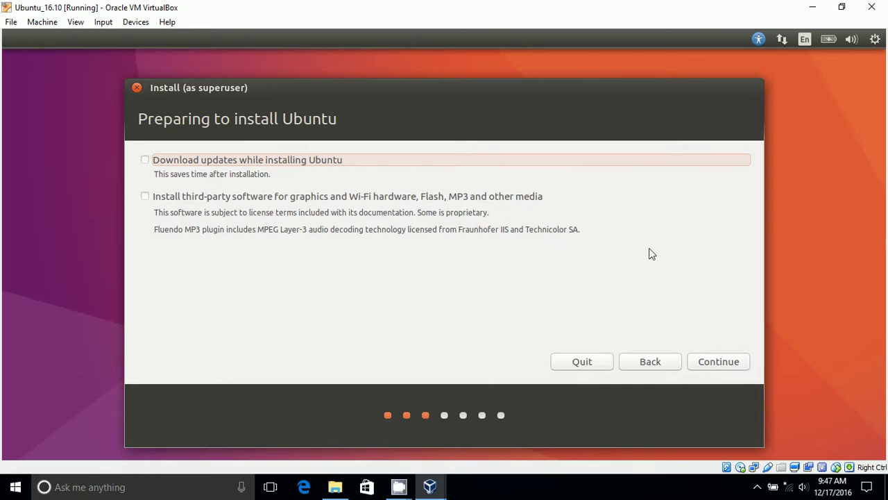
{"action": "left_click", "coordinate": [783, 40]}
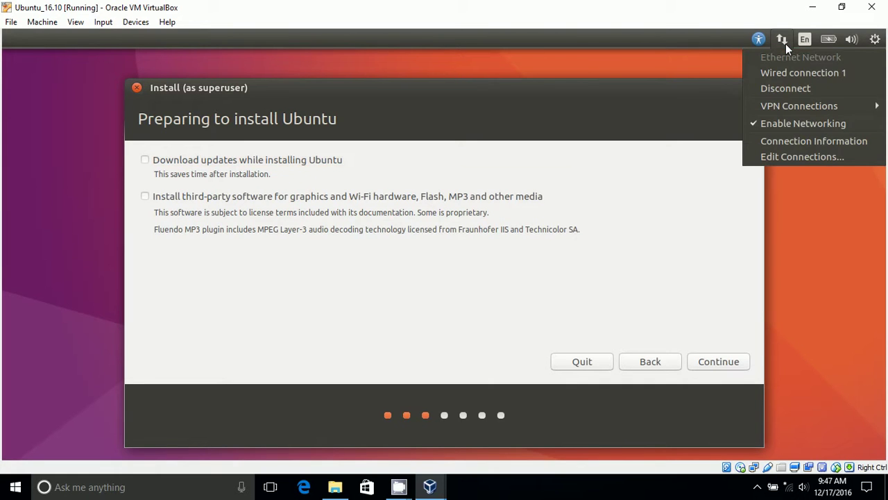
{"action": "left_click", "coordinate": [794, 88]}
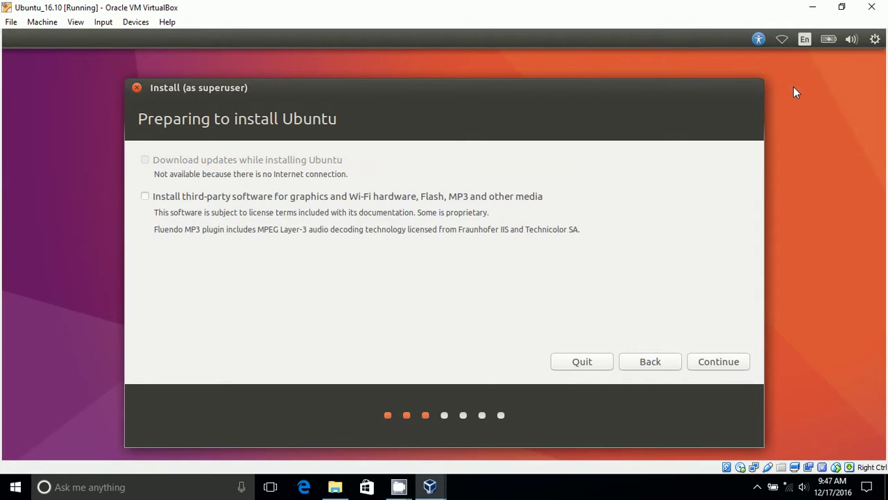
{"action": "left_click", "coordinate": [713, 364]}
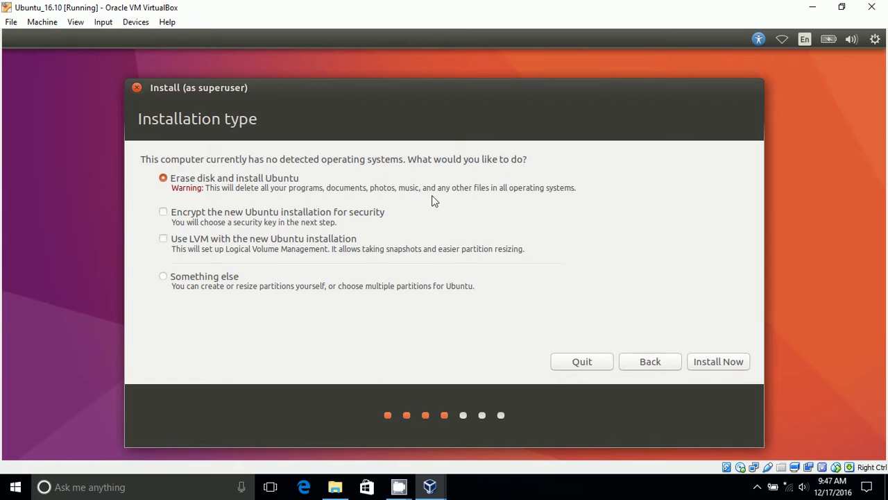
Settle on Erase disk and install Ubuntu, choose Install Now, and confirm writing partition changes.
{"action": "left_click", "coordinate": [229, 278]}
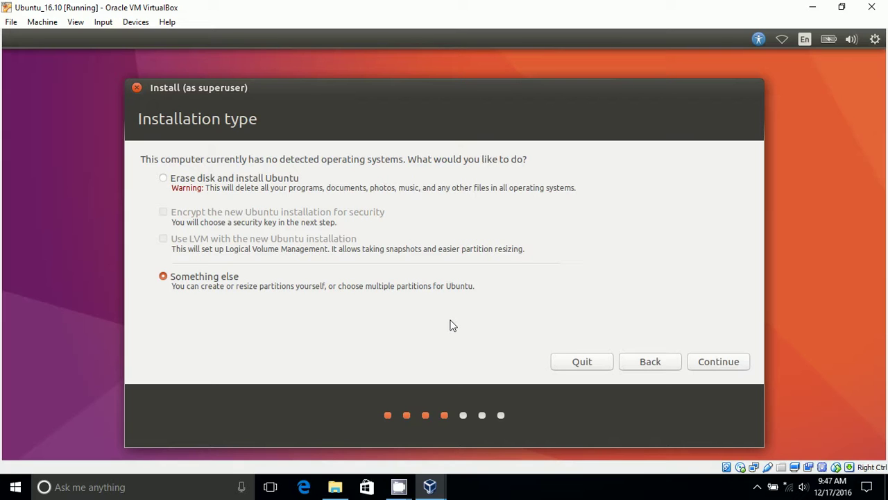
{"action": "left_click", "coordinate": [164, 178]}
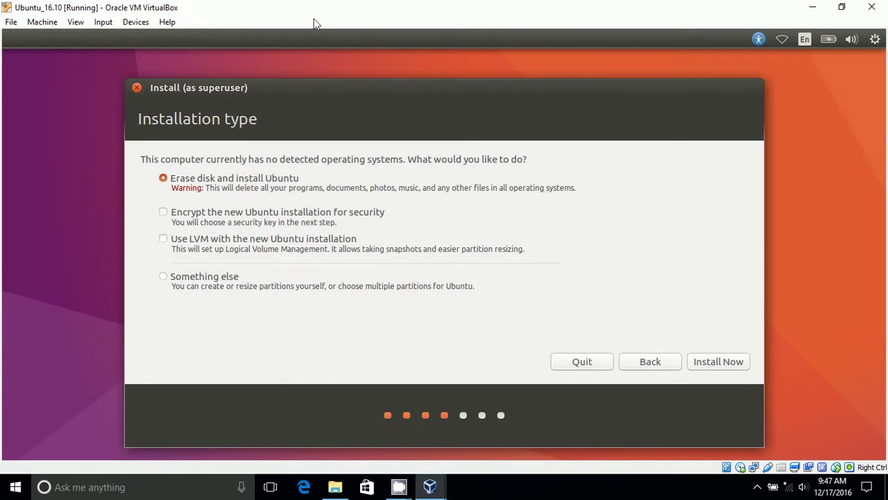
{"action": "left_click", "coordinate": [726, 361]}
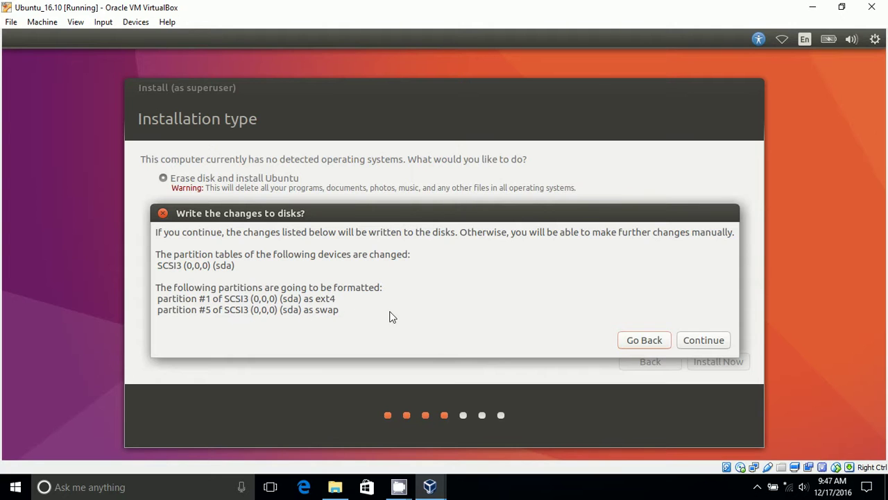
{"action": "left_click", "coordinate": [703, 344]}
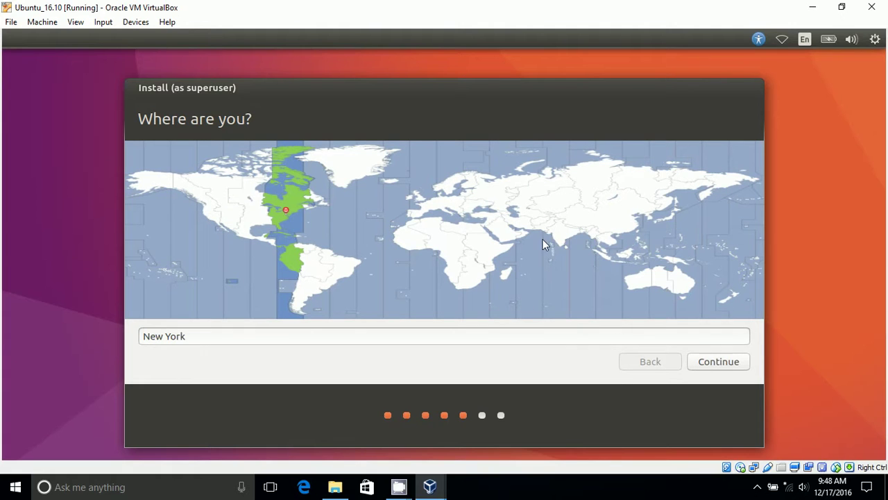
Pick Yangon as the time zone on the map and continue.
{"action": "left_click", "coordinate": [561, 238]}
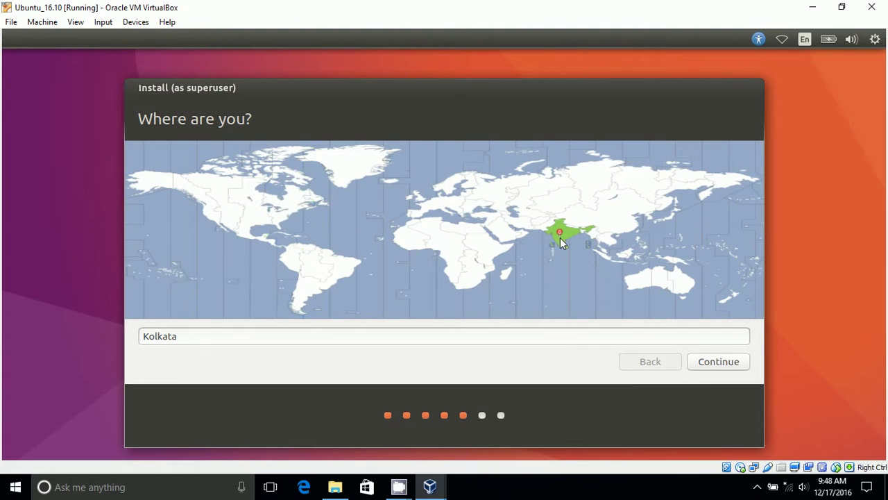
{"action": "left_click", "coordinate": [601, 237]}
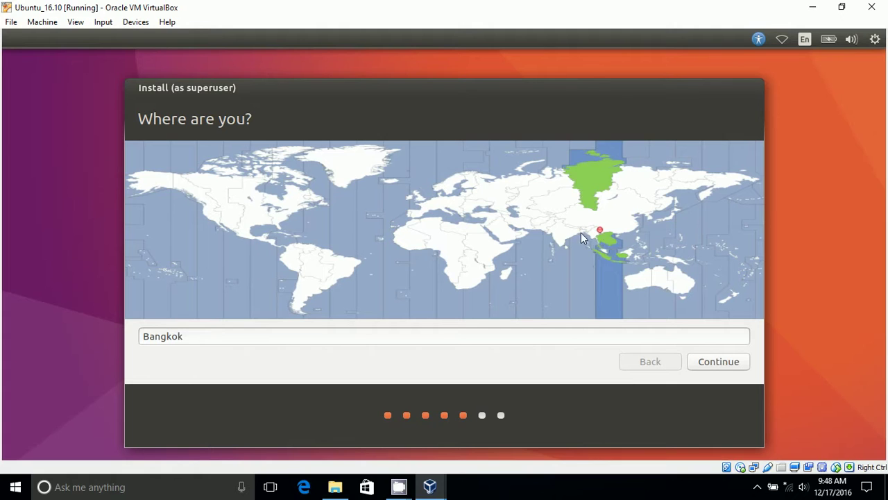
{"action": "left_click", "coordinate": [581, 229]}
{"action": "left_click", "coordinate": [582, 227]}
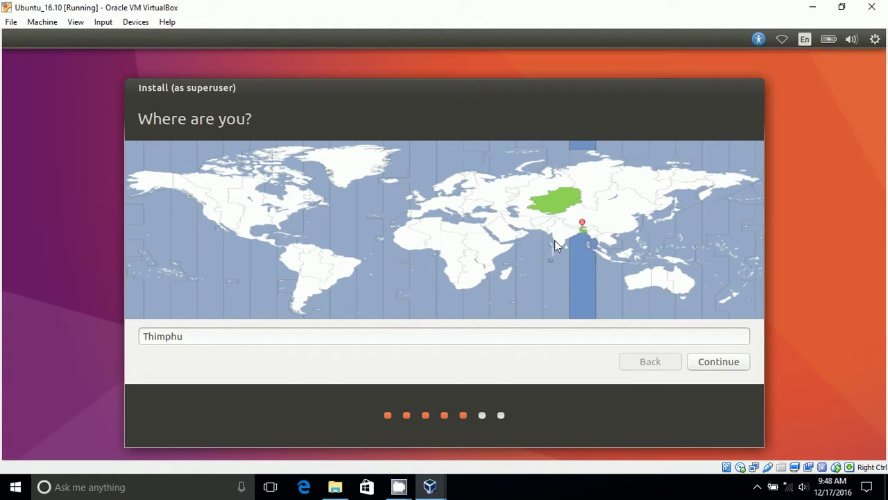
{"action": "left_click", "coordinate": [595, 246]}
{"action": "left_click", "coordinate": [590, 231]}
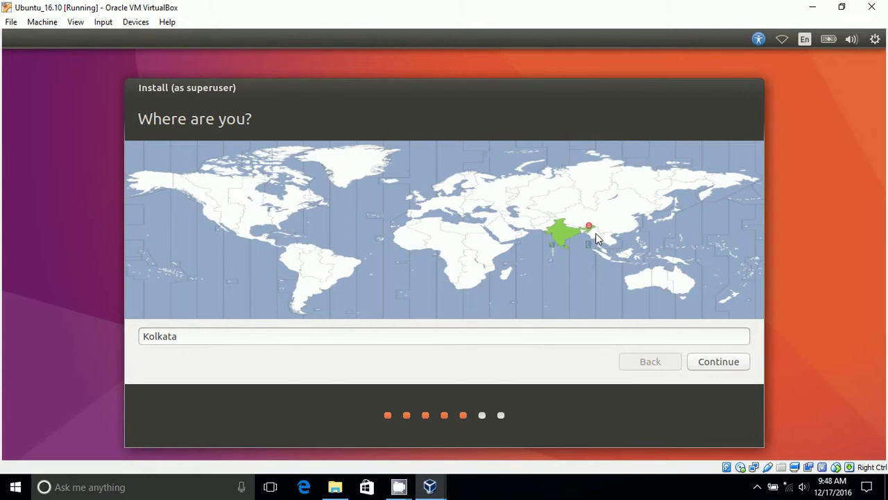
{"action": "left_click", "coordinate": [581, 232]}
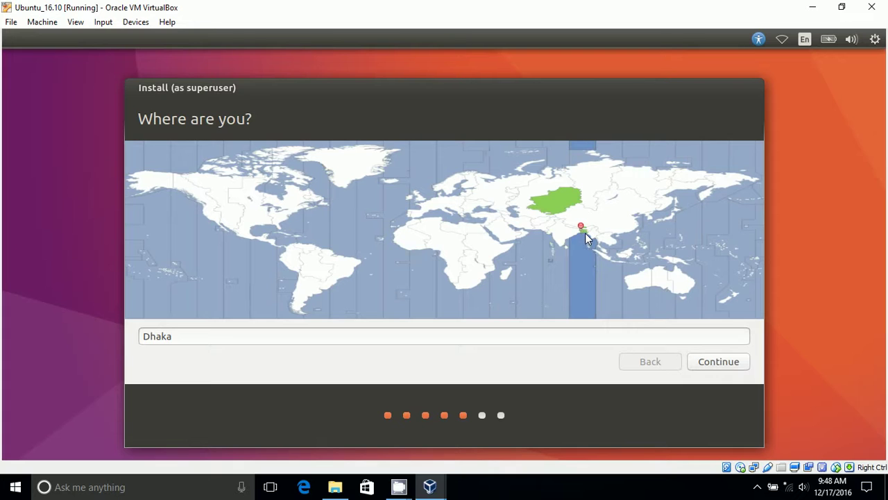
{"action": "left_click", "coordinate": [577, 225]}
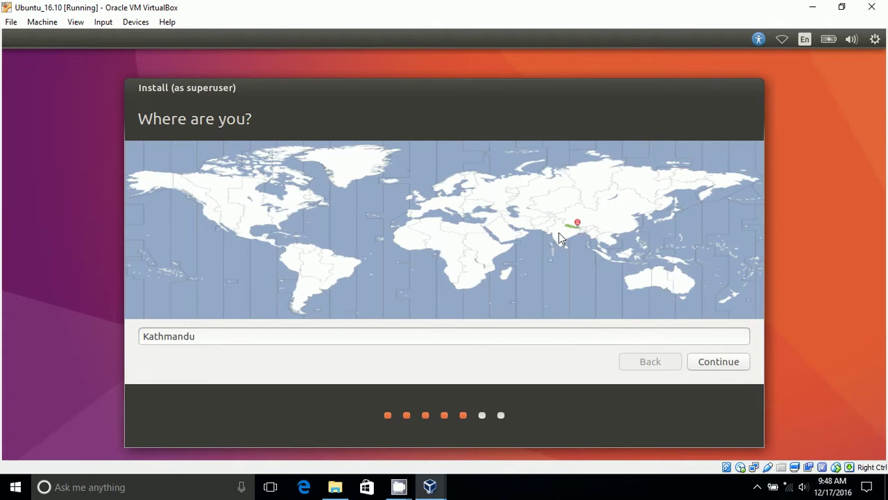
{"action": "left_click", "coordinate": [556, 232]}
{"action": "left_click", "coordinate": [539, 234]}
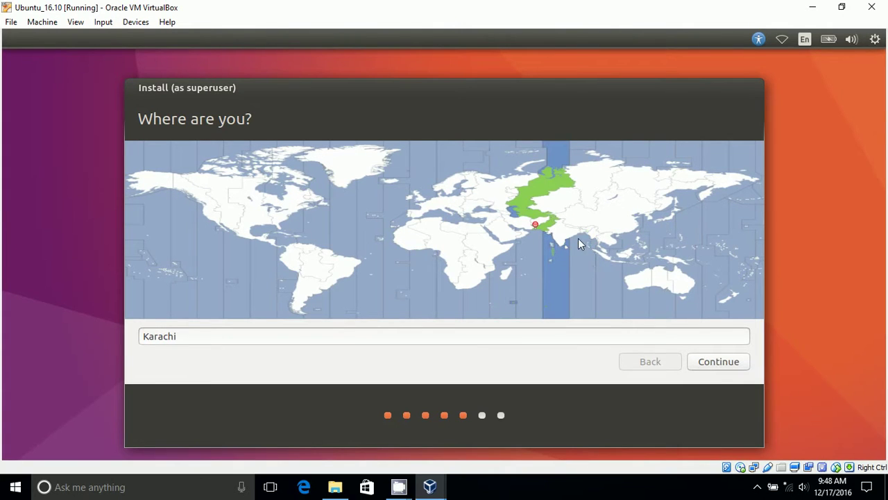
{"action": "left_click", "coordinate": [599, 237]}
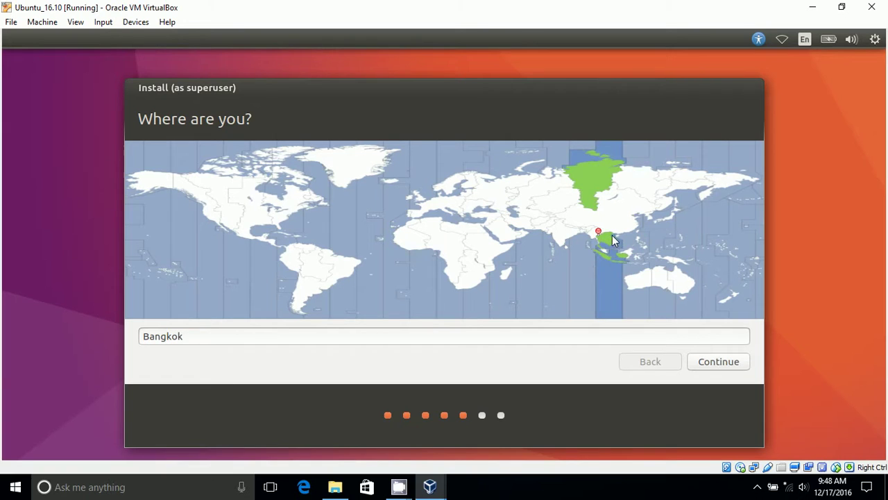
{"action": "left_click", "coordinate": [592, 237]}
{"action": "left_click", "coordinate": [701, 362]}
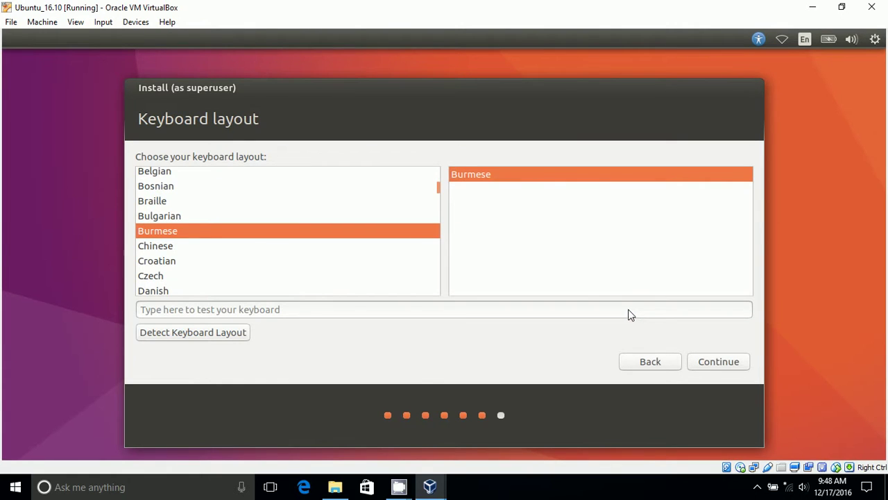
Choose English (US) as the keyboard layout and continue.
{"action": "mouse_move", "coordinate": [438, 191]}
{"action": "left_mouse_down"}
{"action": "mouse_move", "coordinate": [438, 174]}
{"action": "mouse_move", "coordinate": [436, 206]}
{"action": "left_mouse_up"}
{"action": "left_click", "coordinate": [206, 244]}
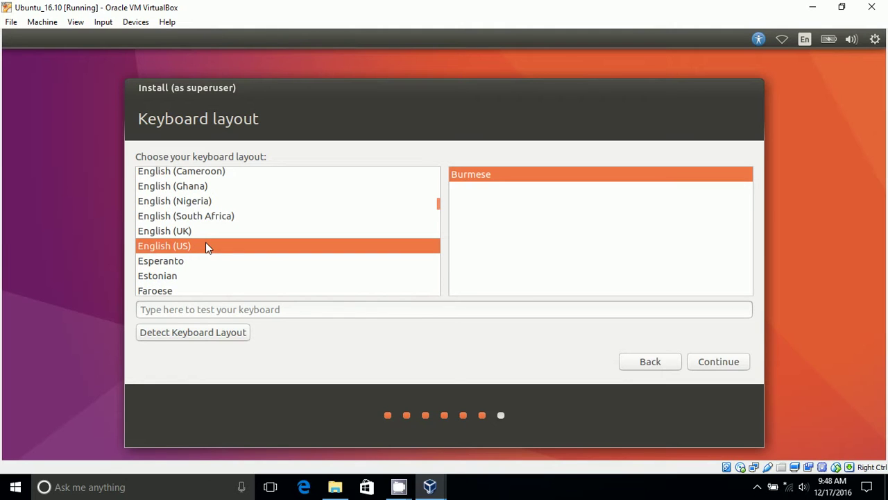
{"action": "left_click", "coordinate": [735, 362]}
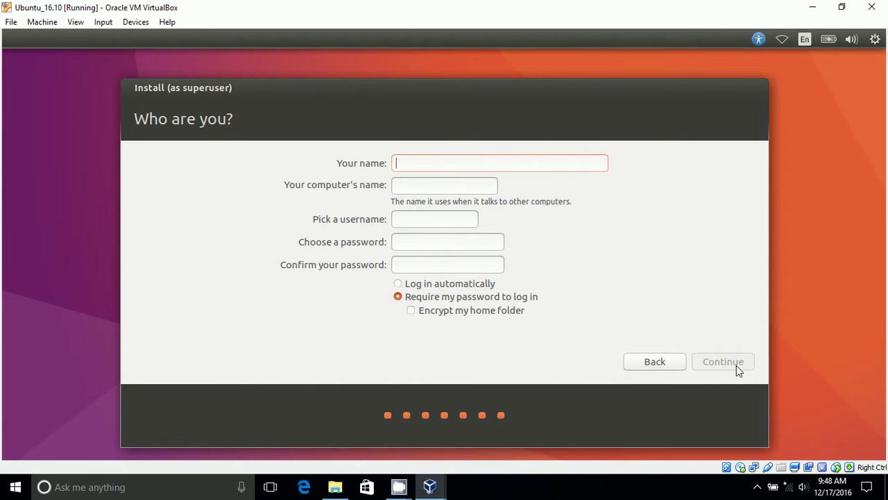
Enter the user's full name and adjust the auto-filled computer name.
{"action": "type", "text": "Fajar"}
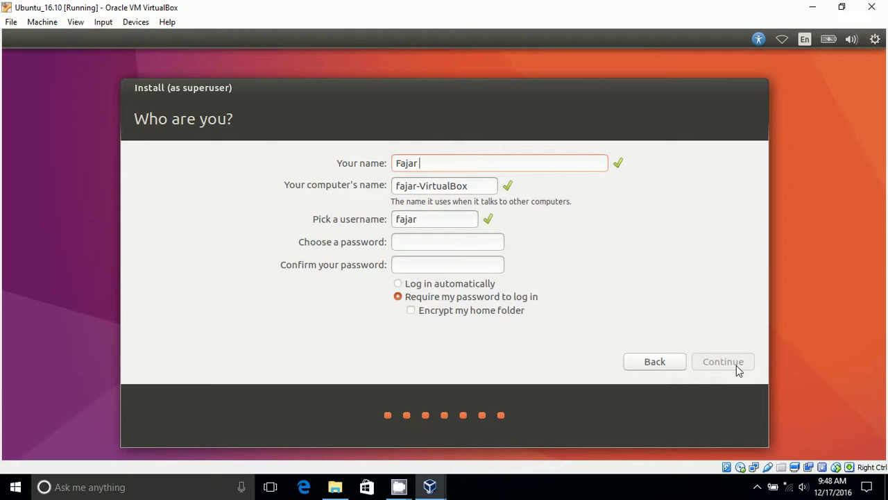
{"action": "key", "text": "BackSpace"}
{"action": "type", "text": "-Pu"}
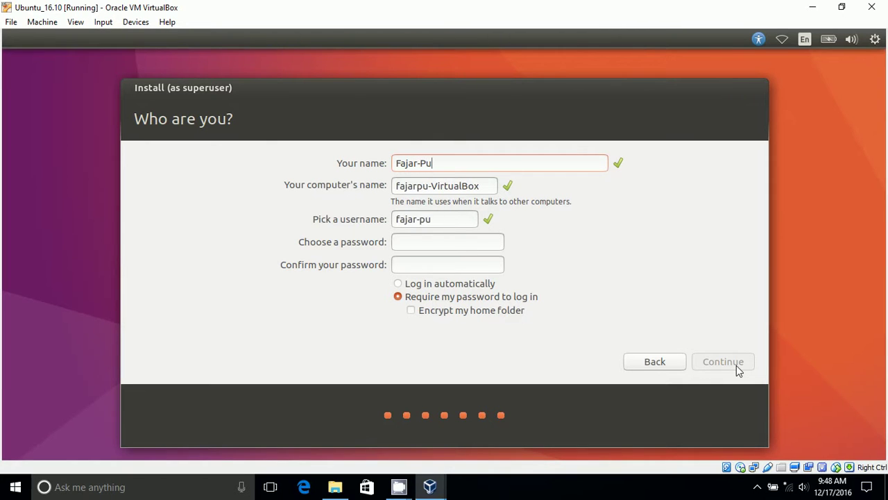
{"action": "type", "text": "rnama"}
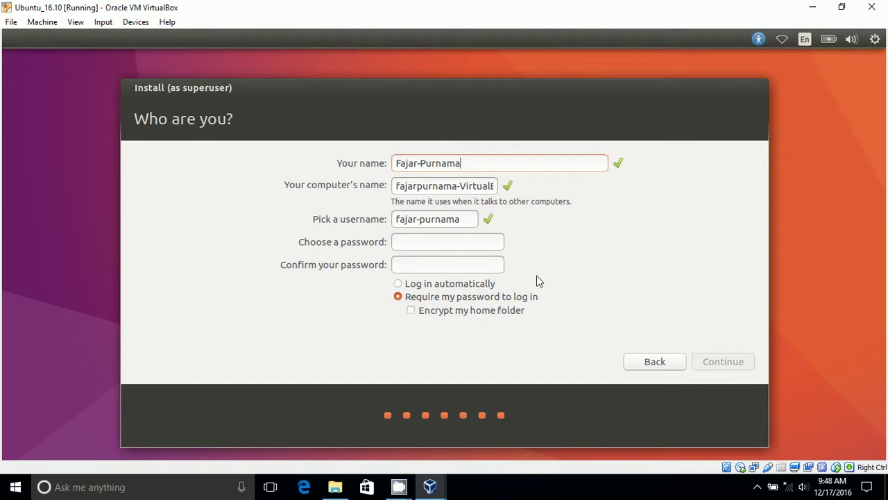
{"action": "left_click_drag", "start_coordinate": [452, 187], "coordinate": [532, 193]}
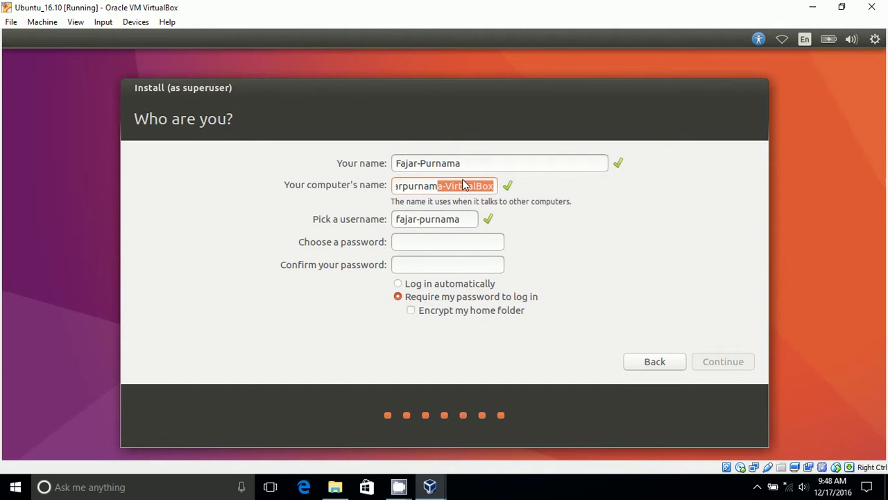
{"action": "left_click", "coordinate": [418, 165]}
{"action": "key", "text": "BackSpace"}
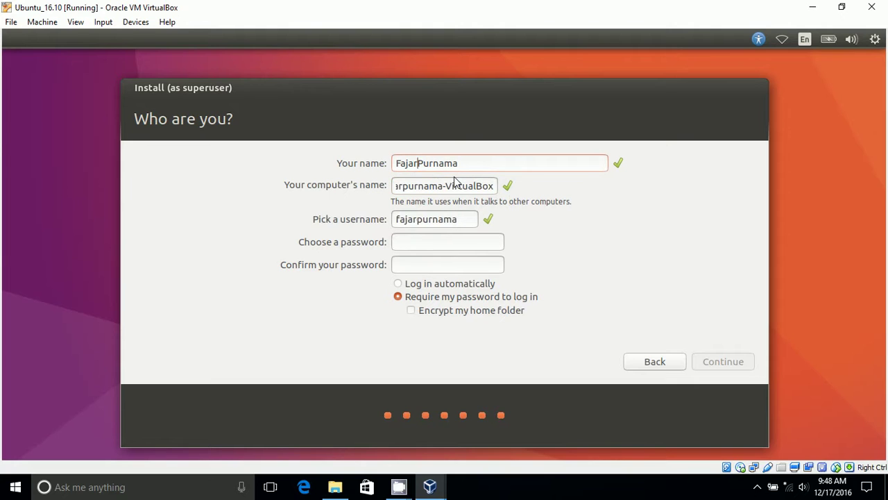
{"action": "left_click", "coordinate": [421, 188]}
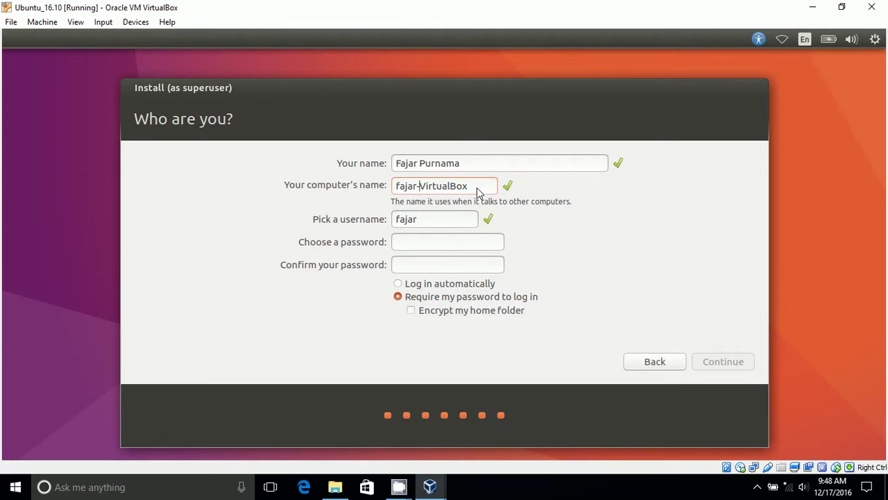
{"action": "type", "text": "urnama"}
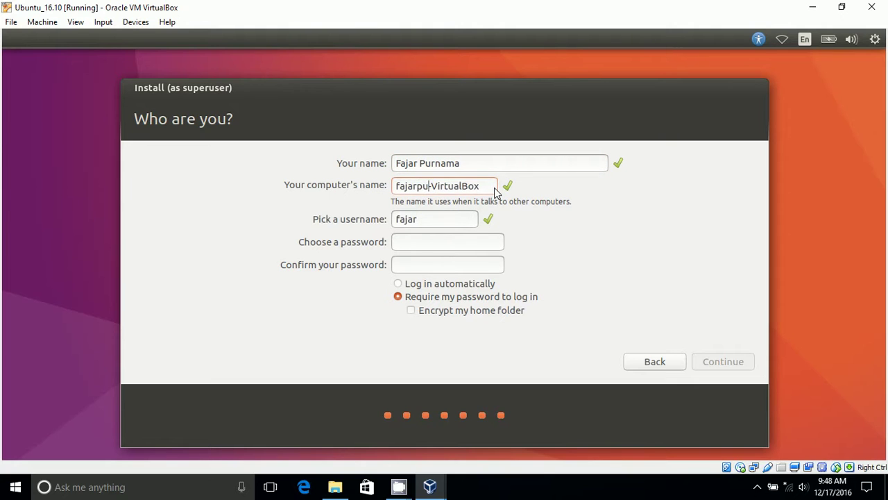
Enter the username, removing the extra virtualbox text afterwards.
{"action": "left_click", "coordinate": [456, 221]}
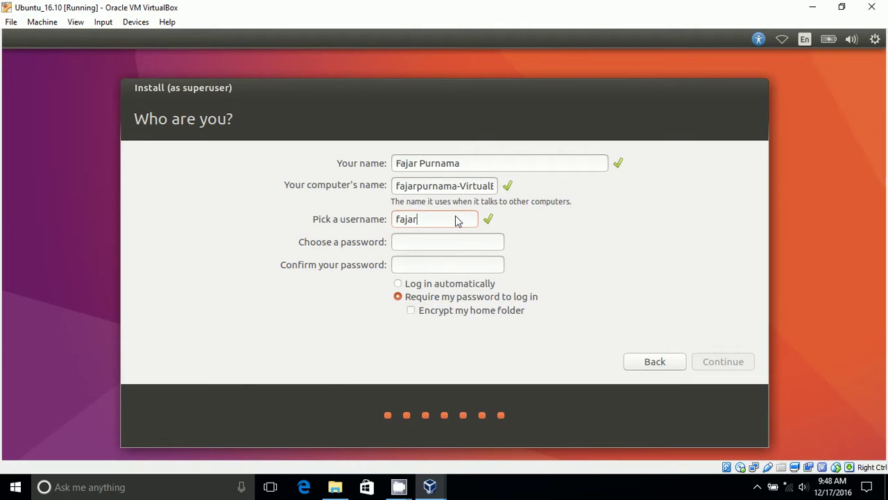
{"action": "type", "text": "pura"}
{"action": "key", "text": "BackSpace"}
{"action": "type", "text": "namavirtualbox"}
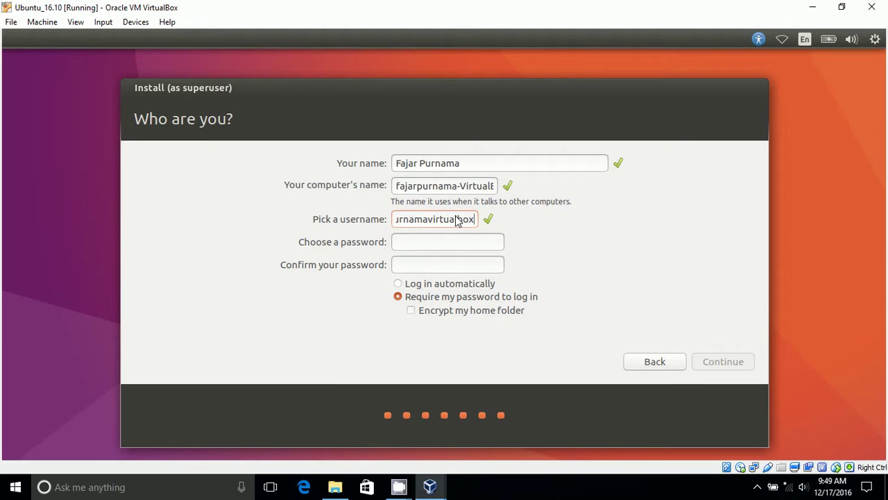
{"action": "left_click", "coordinate": [451, 245]}
{"action": "left_click_drag", "start_coordinate": [427, 220], "coordinate": [502, 225]}
{"action": "key", "text": "BackSpace"}
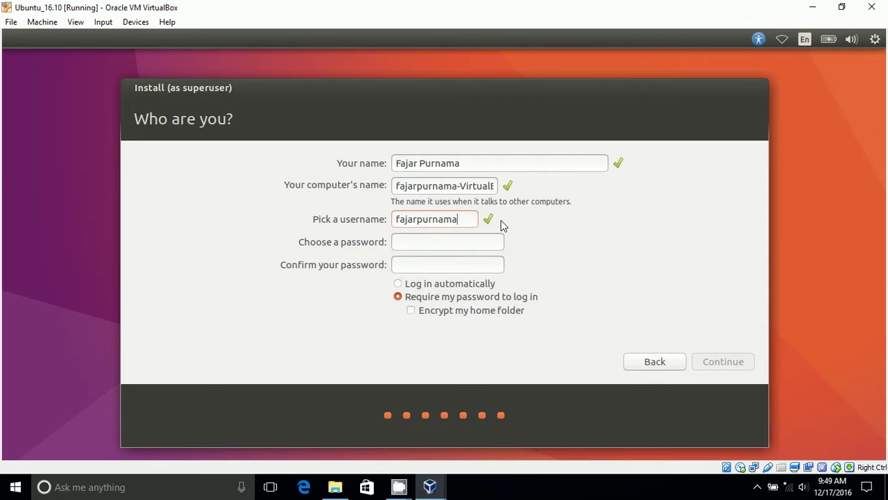
Type and confirm the account password, then continue to start installing.
{"action": "left_click", "coordinate": [462, 243]}
{"action": "type", "text": "aaaaaaaaa"}
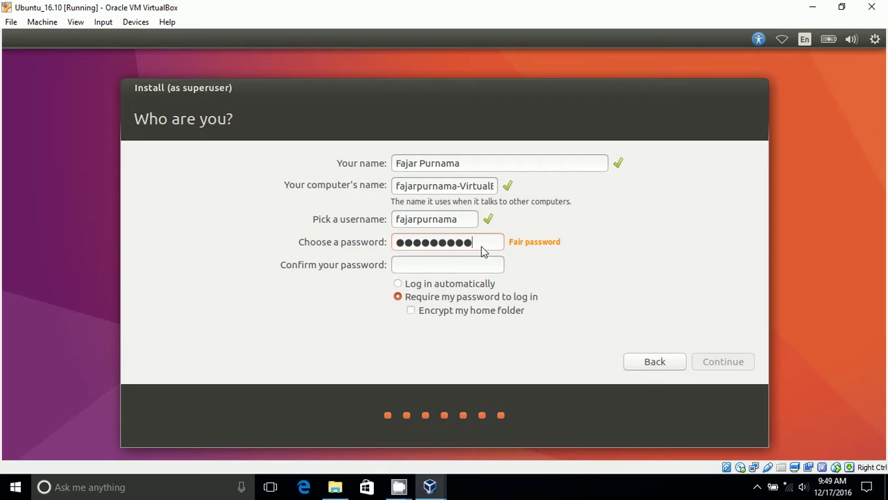
{"action": "type", "text": "a"}
{"action": "left_click", "coordinate": [491, 268]}
{"action": "type", "text": "aaaaaaaaaa"}
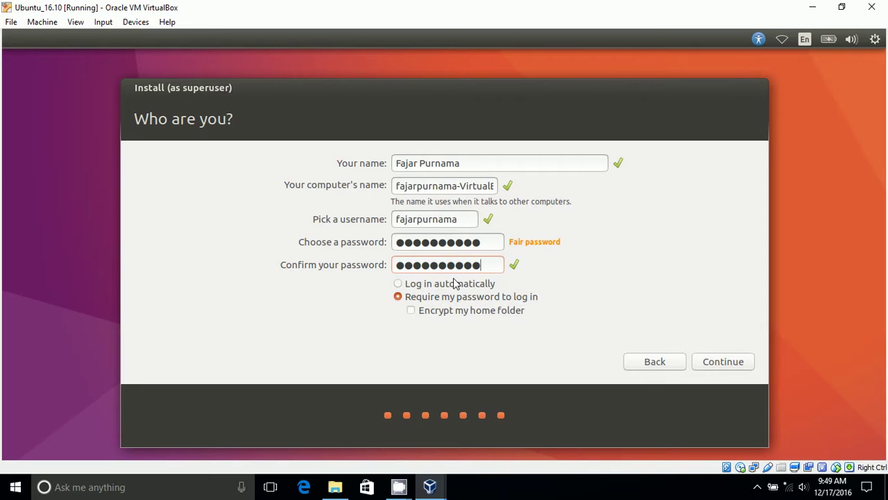
{"action": "left_click", "coordinate": [713, 363]}
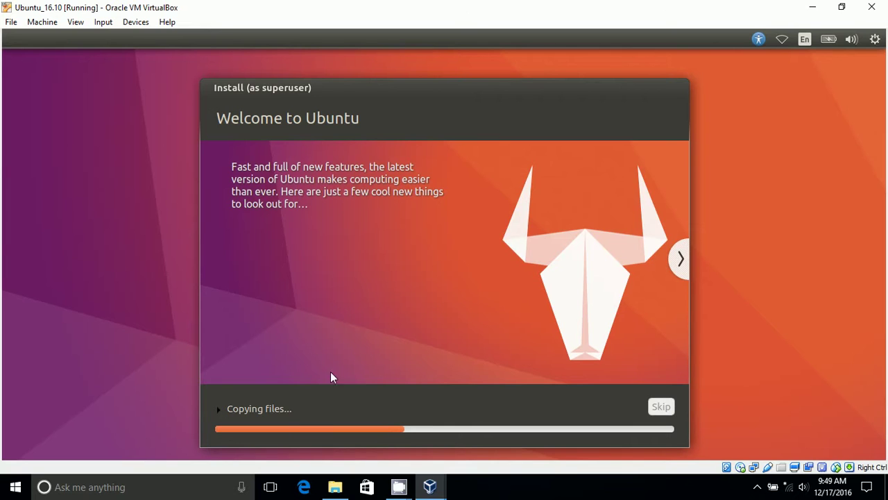
Expand and collapse the Copying files log, then bring the VM window forward when installation finishes.
{"action": "left_click", "coordinate": [216, 410]}
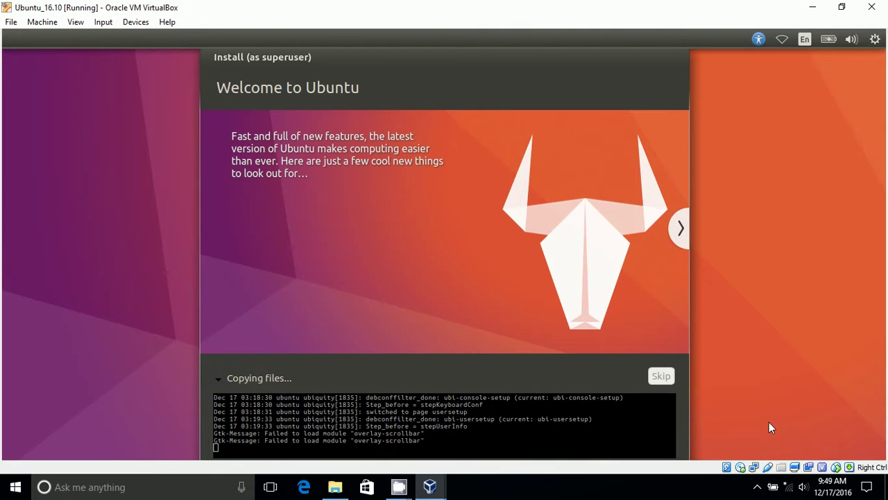
{"action": "left_click", "coordinate": [217, 381]}
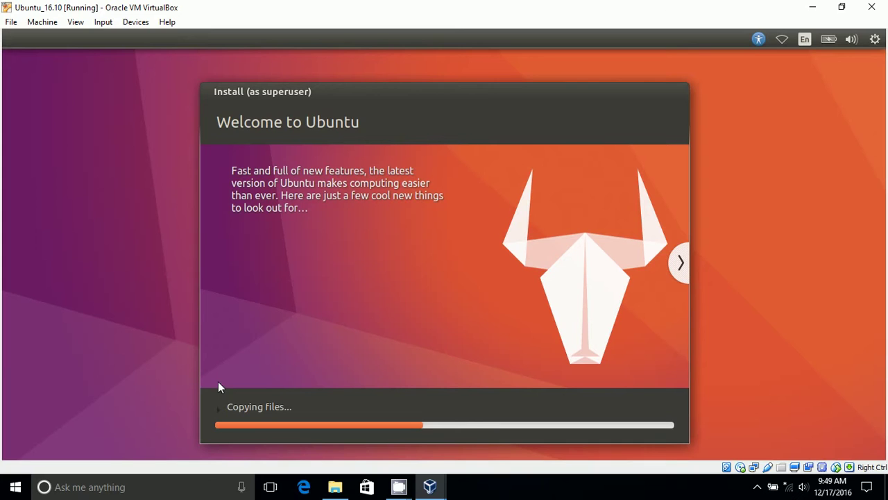
{"action": "left_click", "coordinate": [219, 411]}
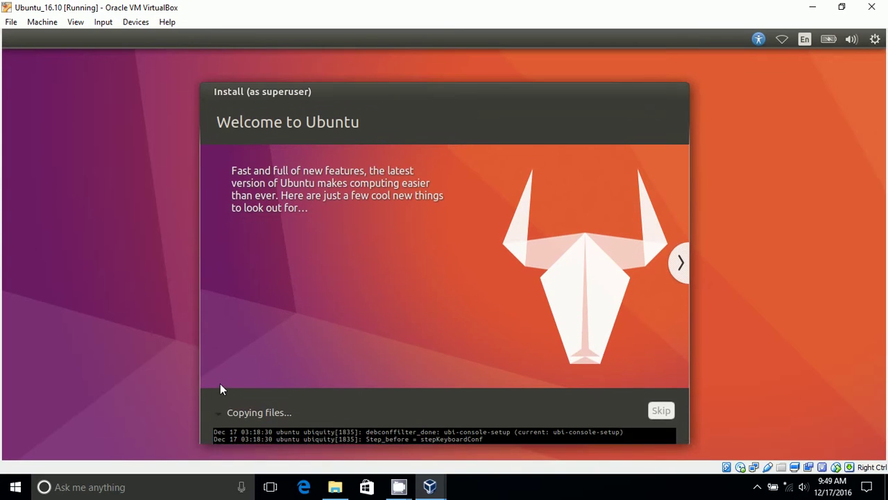
{"action": "left_click", "coordinate": [219, 408]}
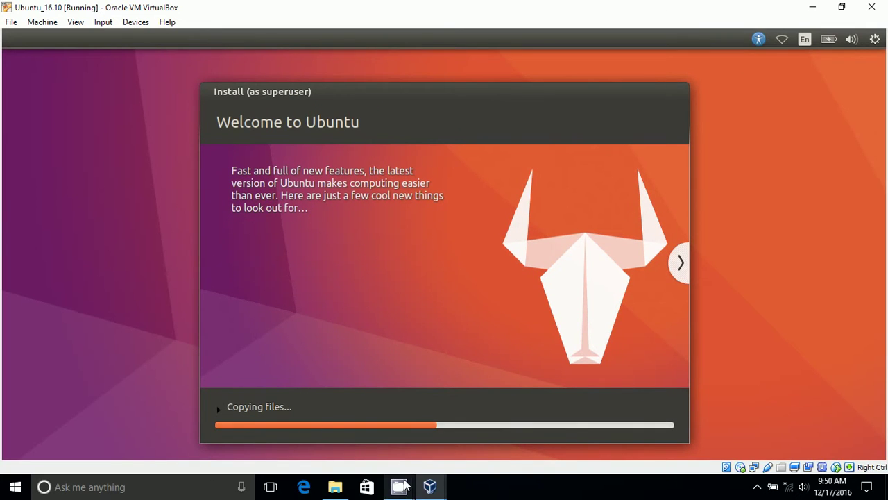
{"action": "mouse_move", "coordinate": [399, 487]}
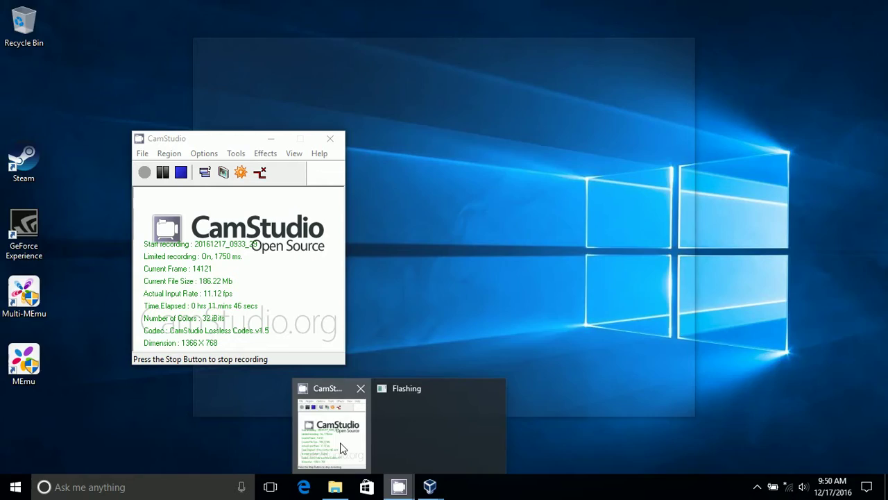
{"action": "left_click", "coordinate": [340, 445]}
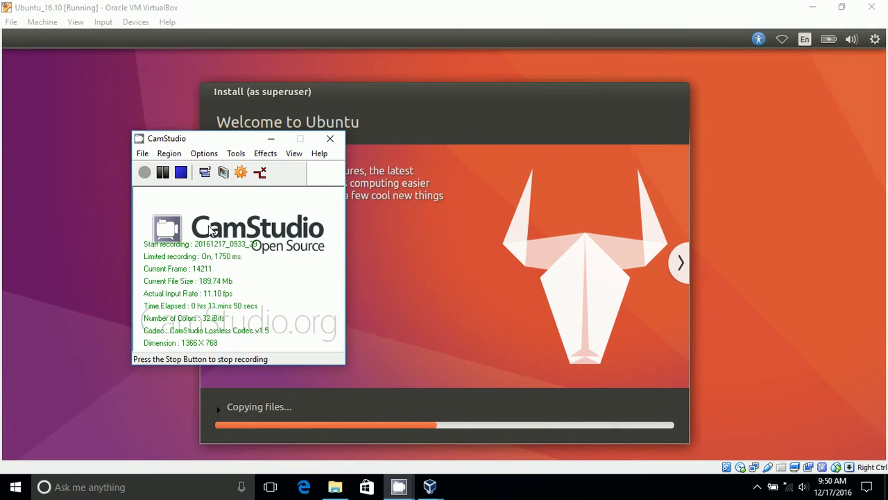
{"action": "left_click", "coordinate": [181, 172]}
{"action": "left_click", "coordinate": [145, 173]}
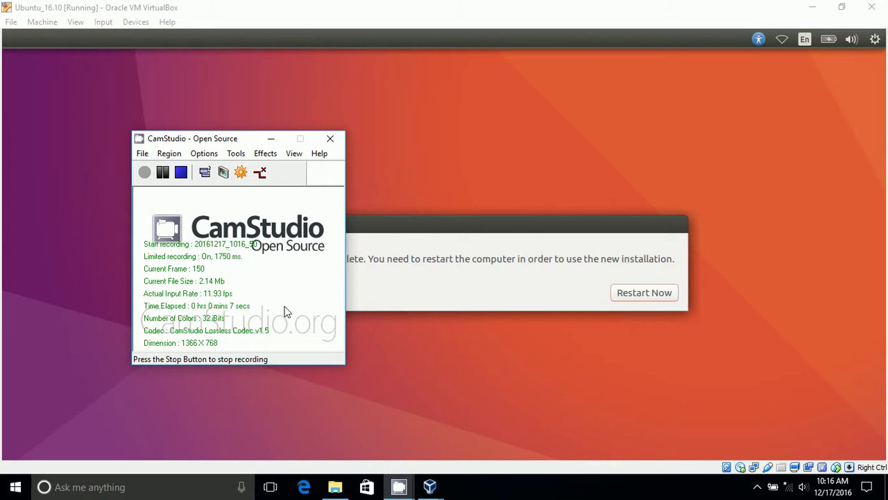
{"action": "left_click", "coordinate": [469, 251]}
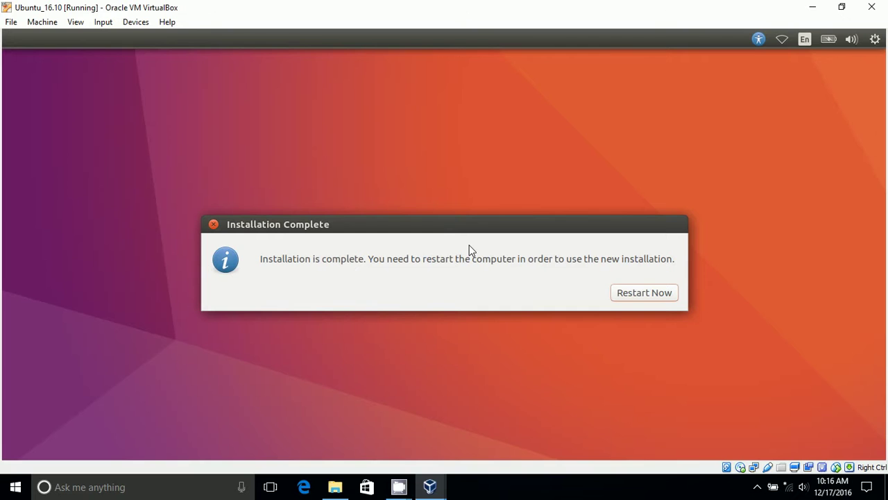
Choose Restart Now, check Devices > Optical Drives, then confirm the remove-medium prompt to reboot.
{"action": "left_click", "coordinate": [633, 292]}
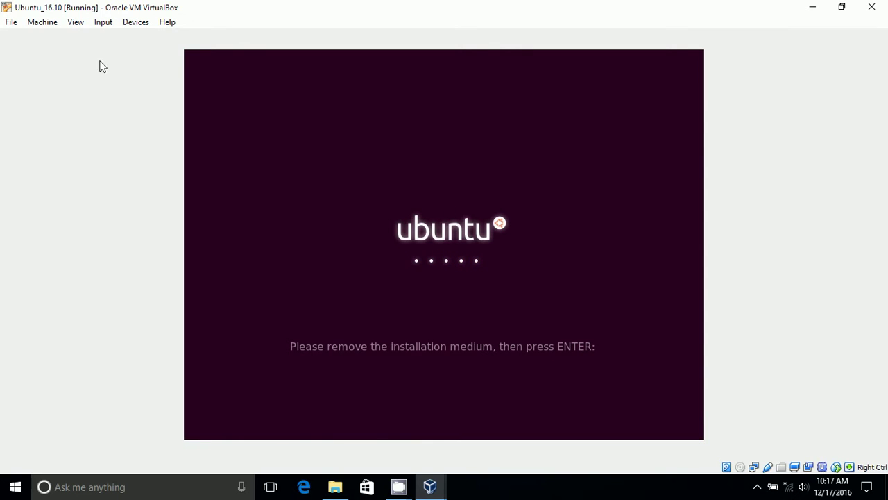
{"action": "left_click", "coordinate": [130, 26]}
{"action": "mouse_move", "coordinate": [139, 36]}
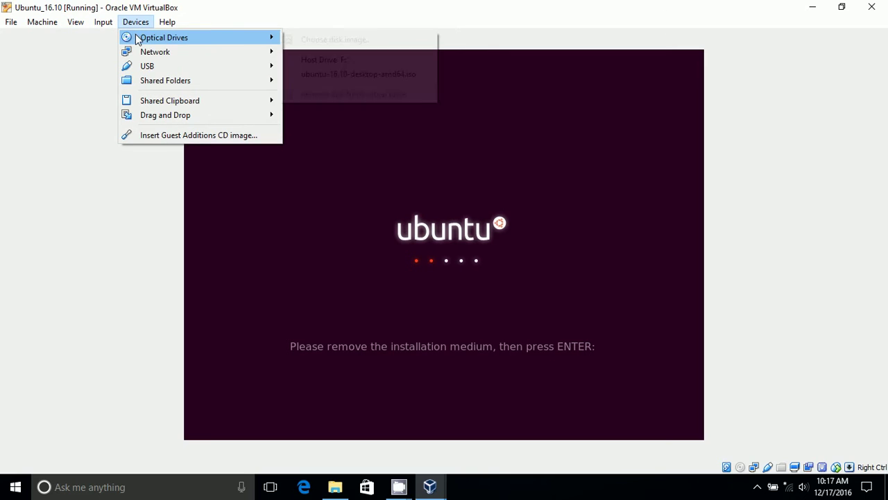
{"action": "key", "text": "Escape"}
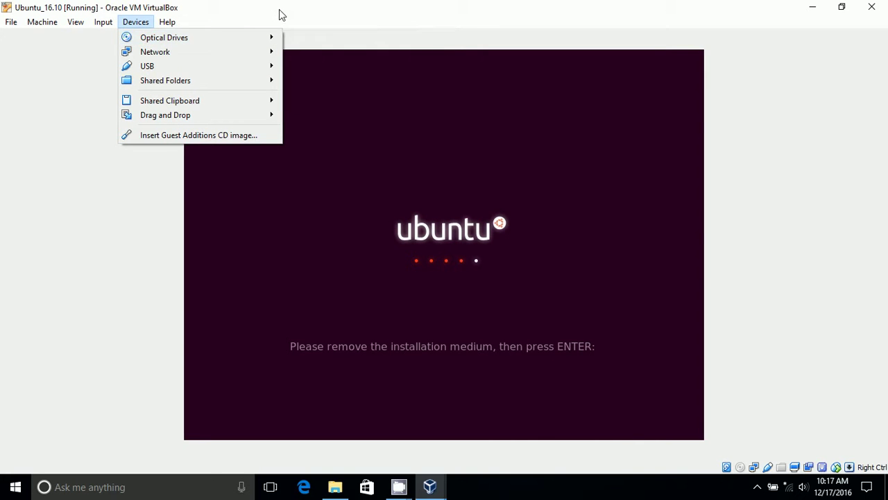
{"action": "key", "text": "Escape"}
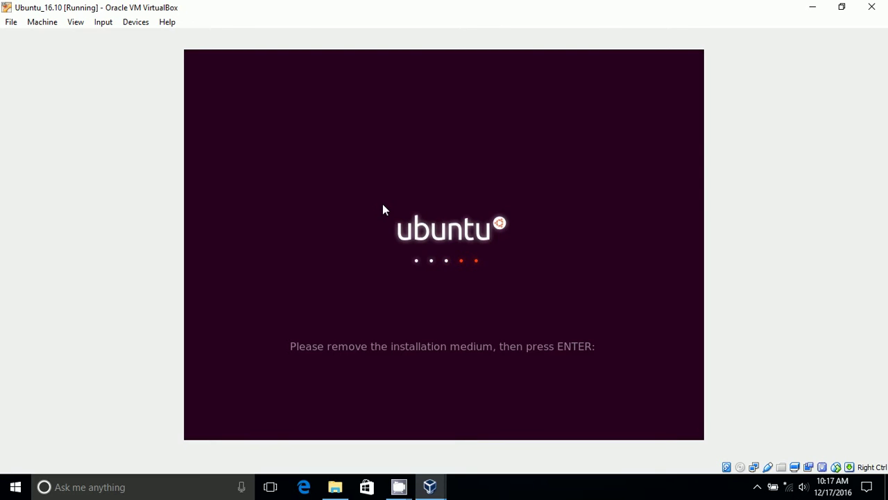
{"action": "key", "text": "Return"}
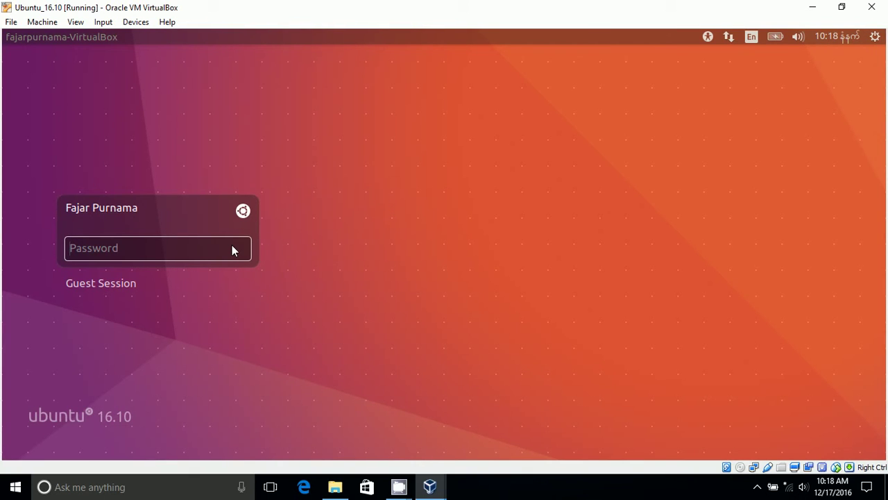
Enter the account password at the login screen to load the Unity desktop.
{"action": "type", "text": "••••••••••"}
{"action": "key", "text": "Return"}
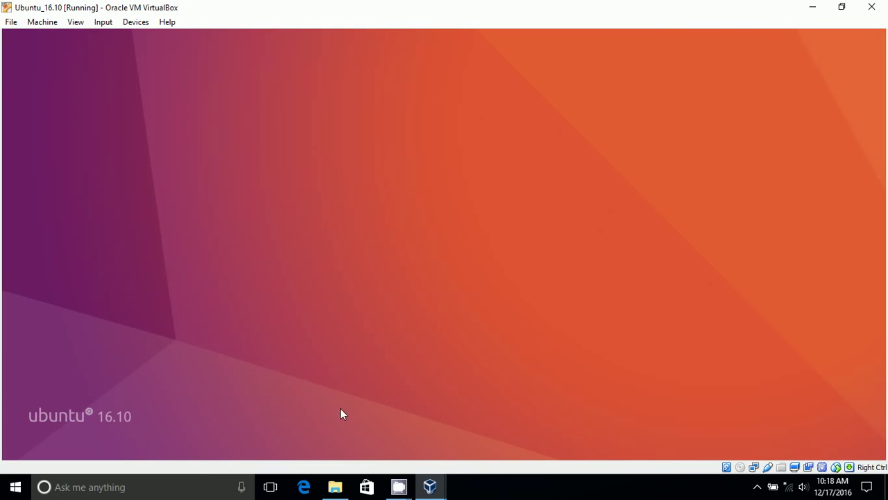
{"action": "mouse_move", "coordinate": [427, 487]}
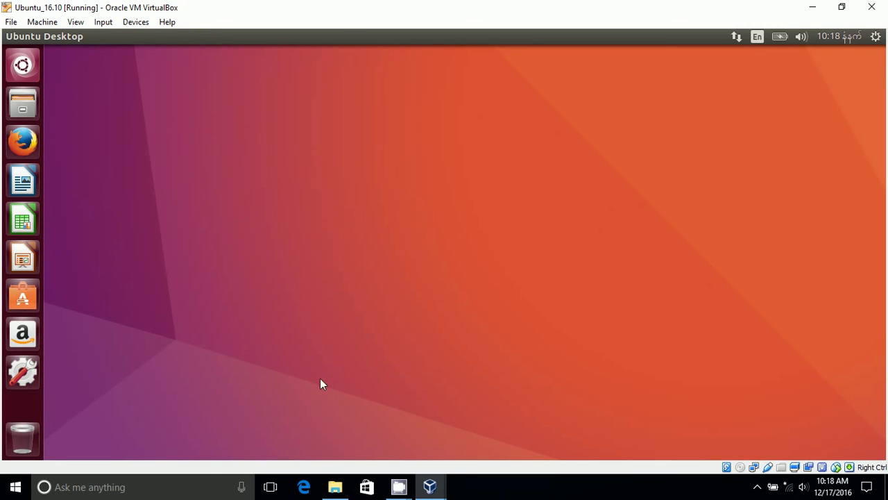
Bring the Ubuntu VM window forward and shut the guest down from the gear menu.
{"action": "mouse_move", "coordinate": [429, 485]}
{"action": "left_click", "coordinate": [344, 427]}
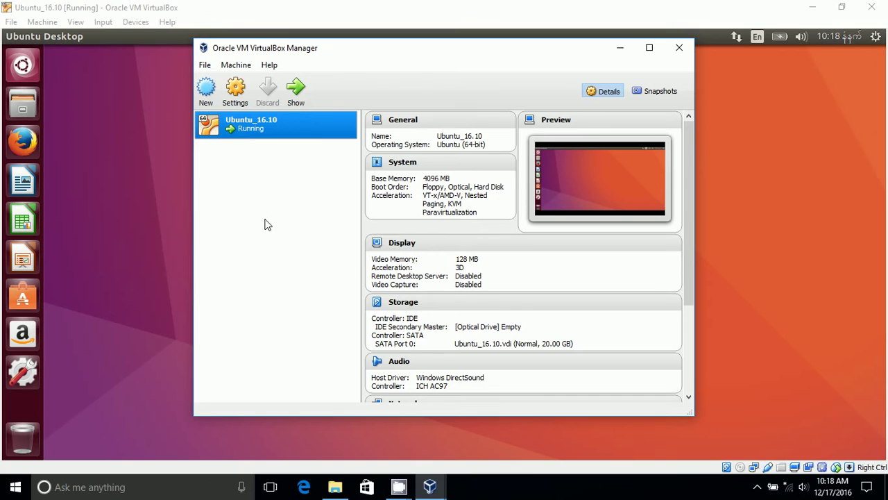
{"action": "left_click", "coordinate": [120, 10]}
{"action": "left_click", "coordinate": [11, 21]}
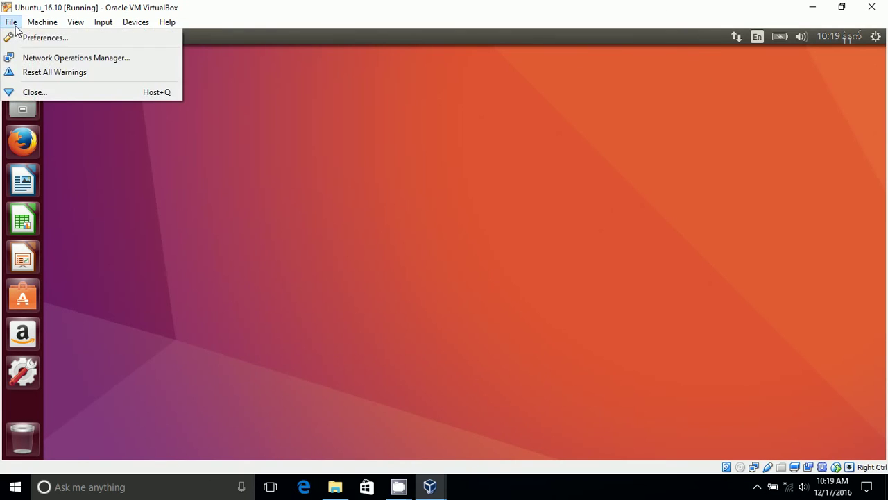
{"action": "left_click", "coordinate": [117, 115]}
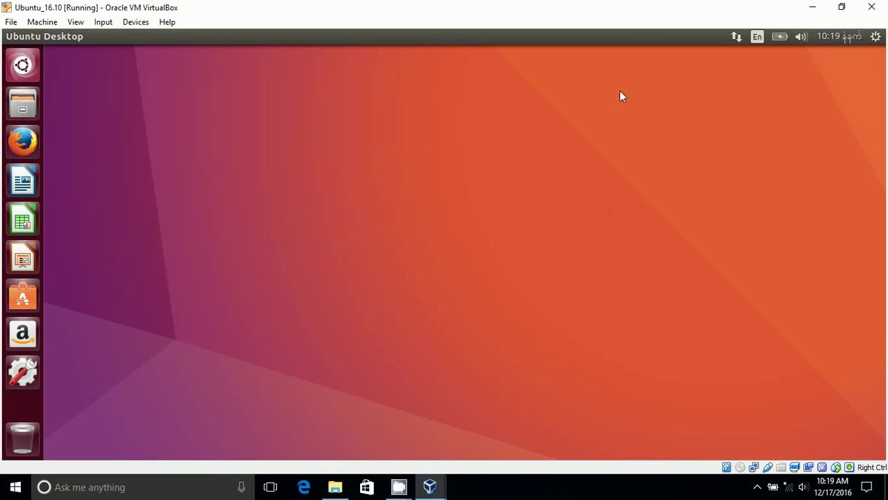
{"action": "left_click", "coordinate": [873, 37]}
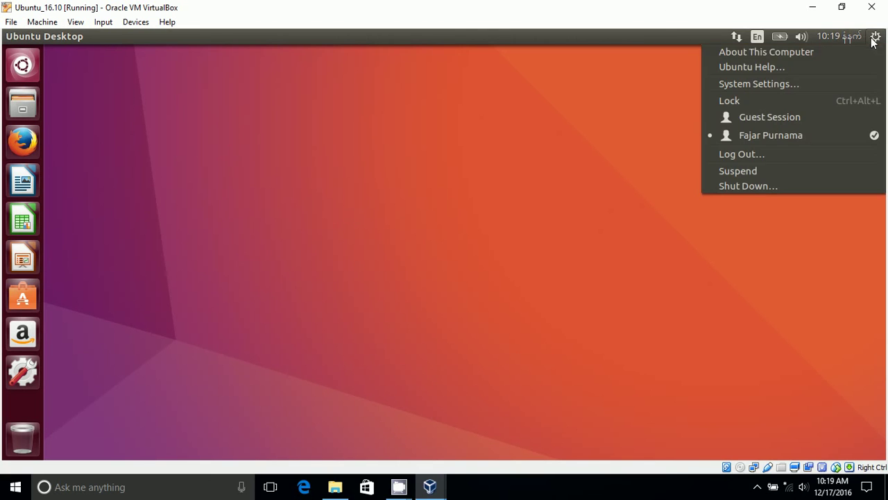
{"action": "left_click", "coordinate": [785, 191]}
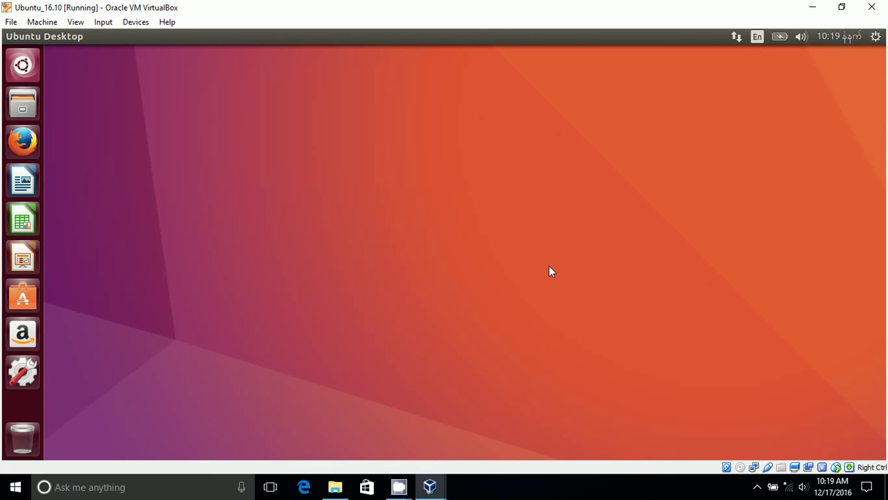
{"action": "left_click", "coordinate": [521, 295]}
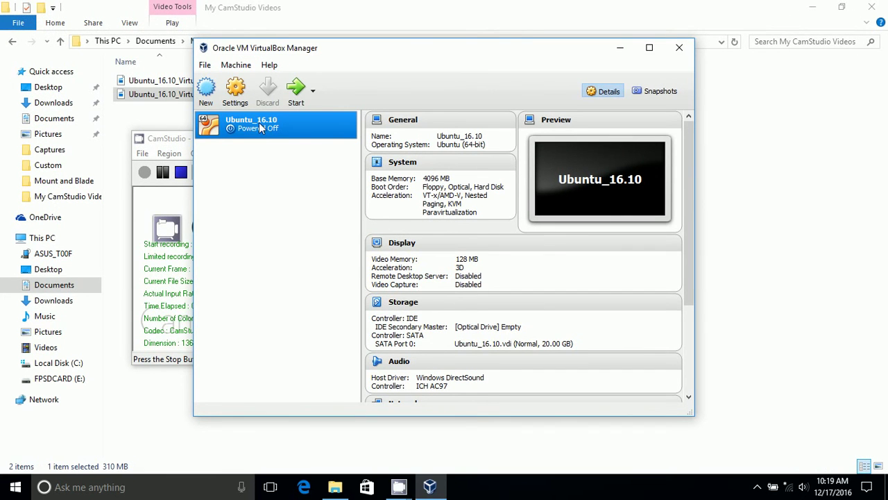
{"action": "left_click", "coordinate": [207, 65]}
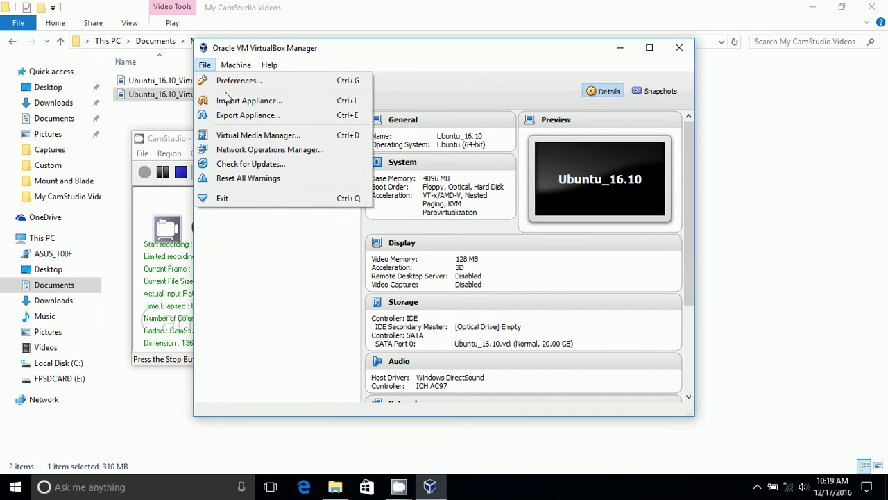
{"action": "left_click", "coordinate": [229, 113]}
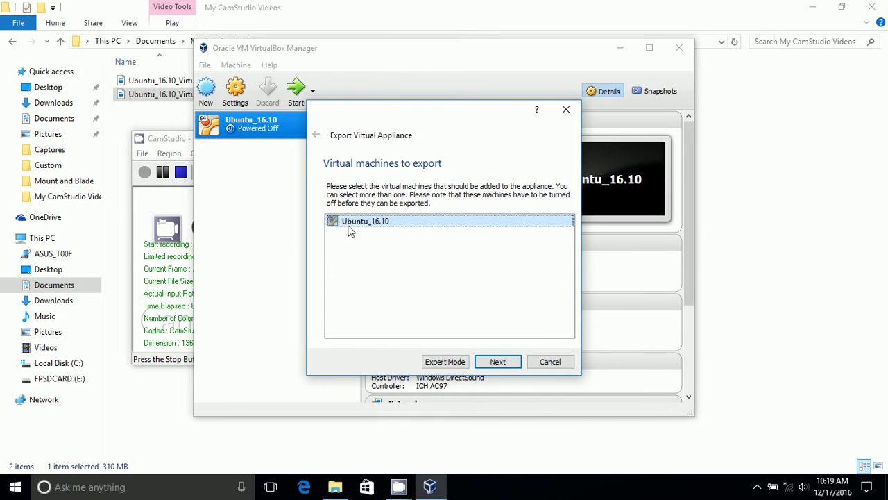
{"action": "left_click", "coordinate": [498, 361]}
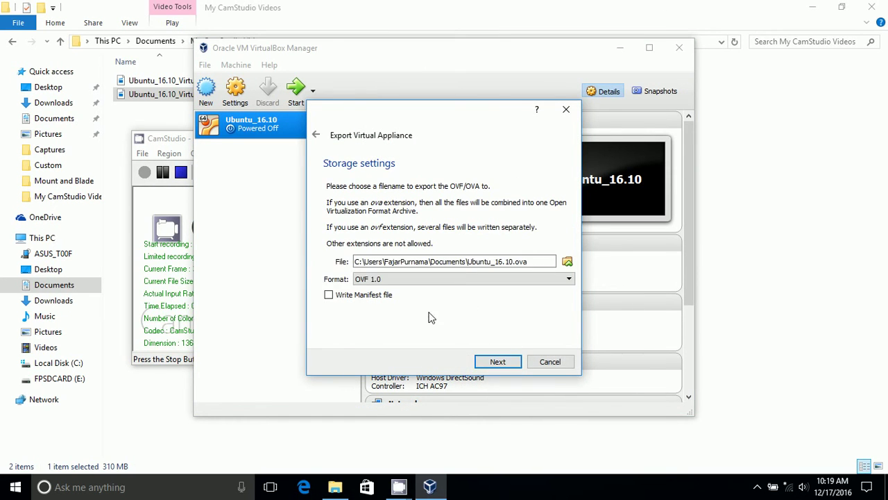
{"action": "left_click", "coordinate": [414, 281]}
{"action": "left_click", "coordinate": [414, 282]}
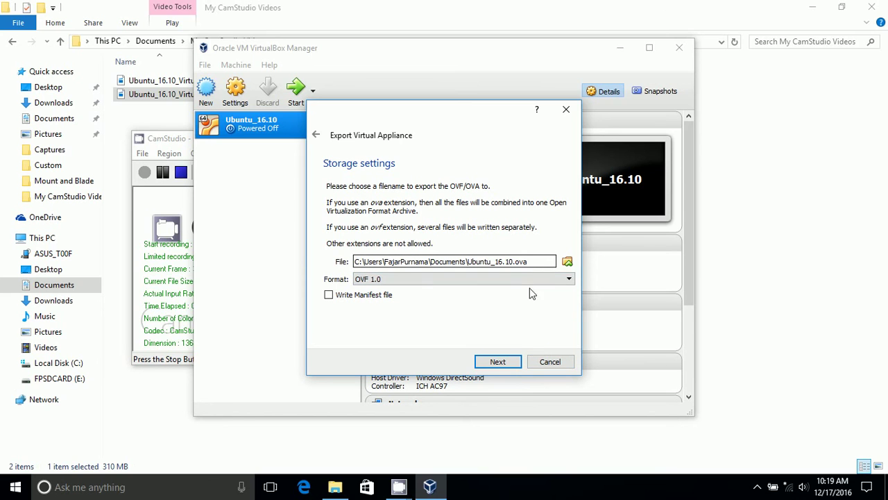
{"action": "left_click", "coordinate": [551, 363]}
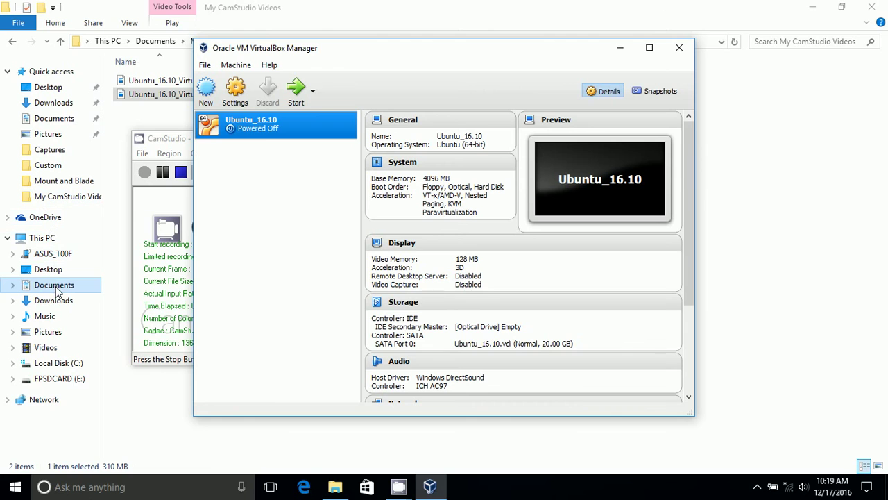
{"action": "left_click", "coordinate": [75, 363]}
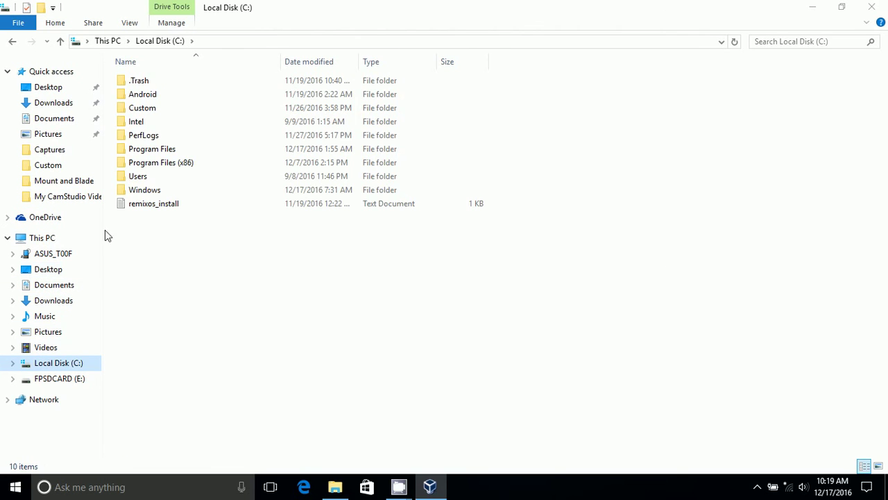
Browse Users > home folder > VirtualBox VMs > Ubuntu_16.10 to view its files, then minimise Explorer.
{"action": "double_click", "coordinate": [139, 176]}
{"action": "double_click", "coordinate": [145, 95]}
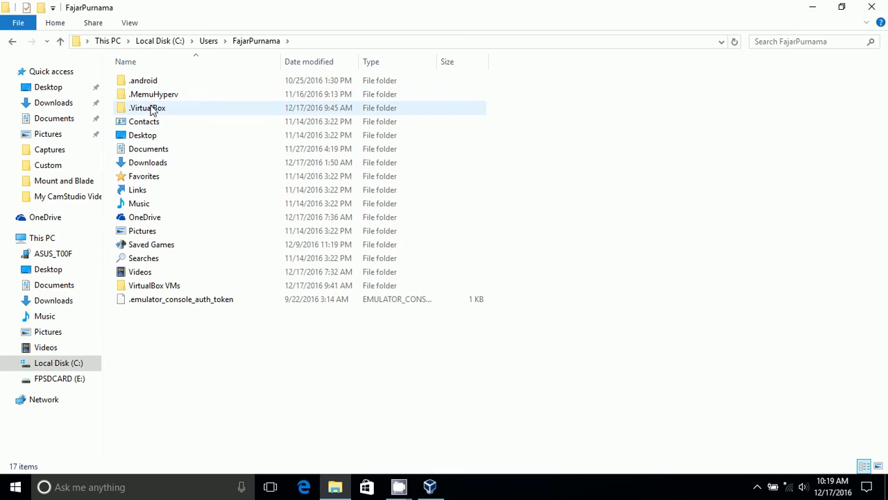
{"action": "double_click", "coordinate": [166, 286]}
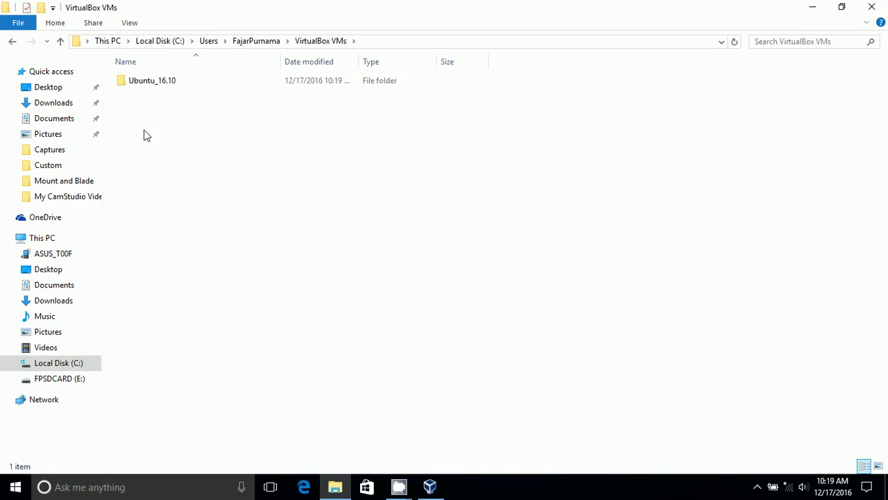
{"action": "double_click", "coordinate": [159, 83]}
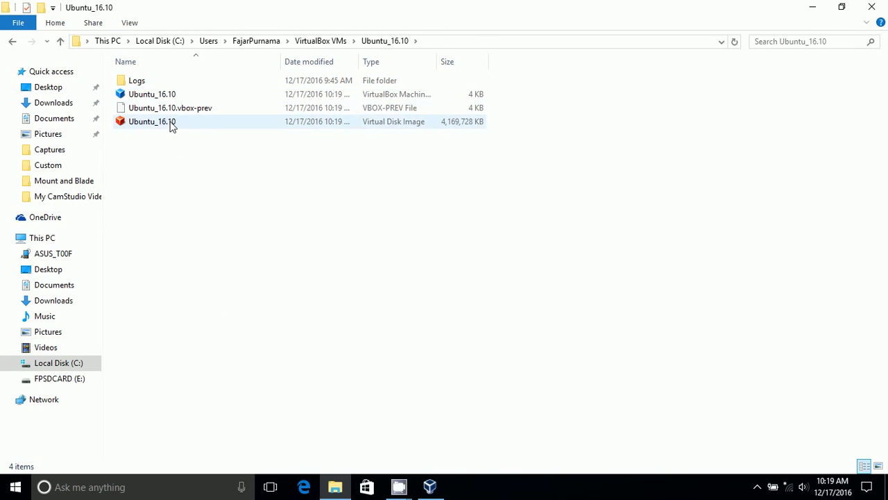
{"action": "left_click", "coordinate": [161, 97]}
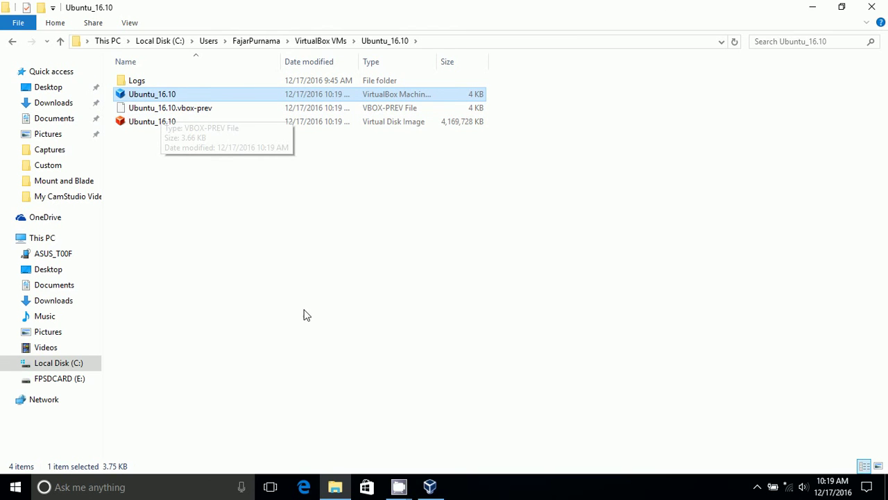
{"action": "left_click", "coordinate": [350, 487]}
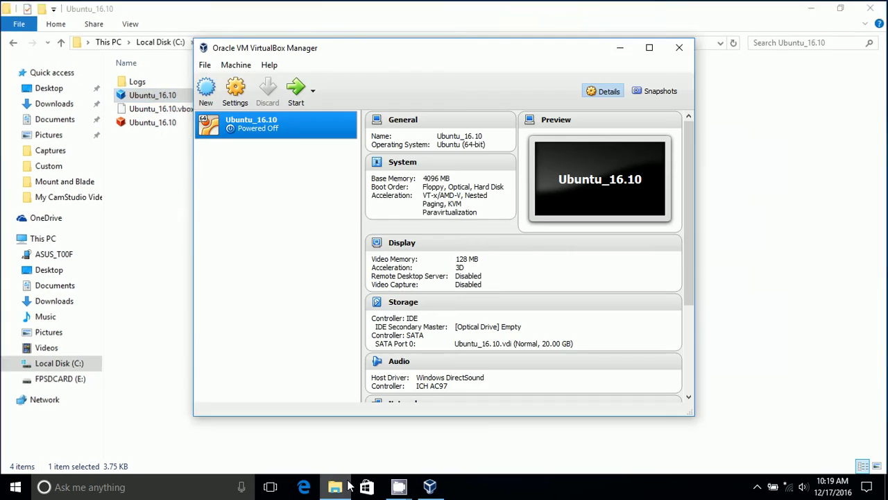
{"action": "left_click", "coordinate": [205, 66]}
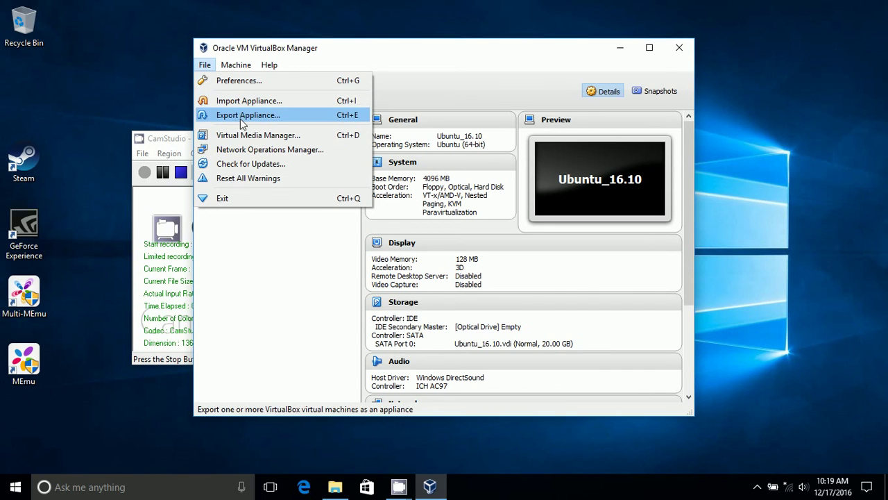
{"action": "left_click", "coordinate": [279, 258]}
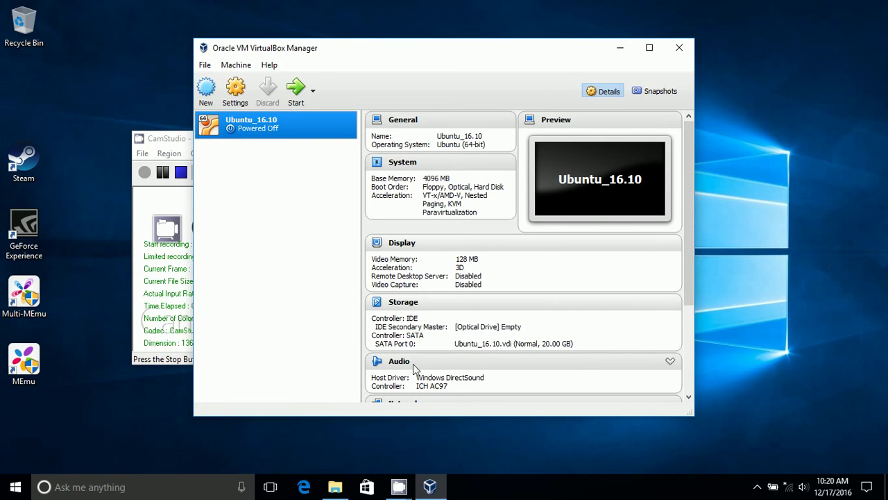
{"action": "left_click", "coordinate": [399, 485]}
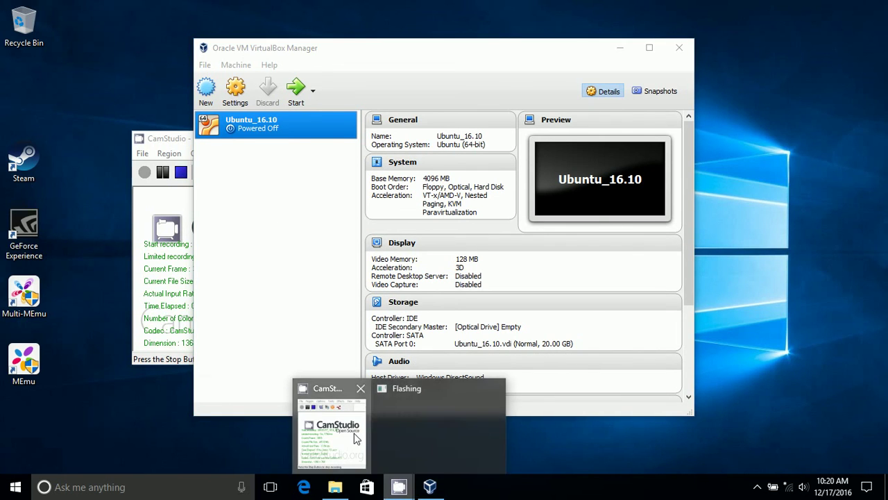